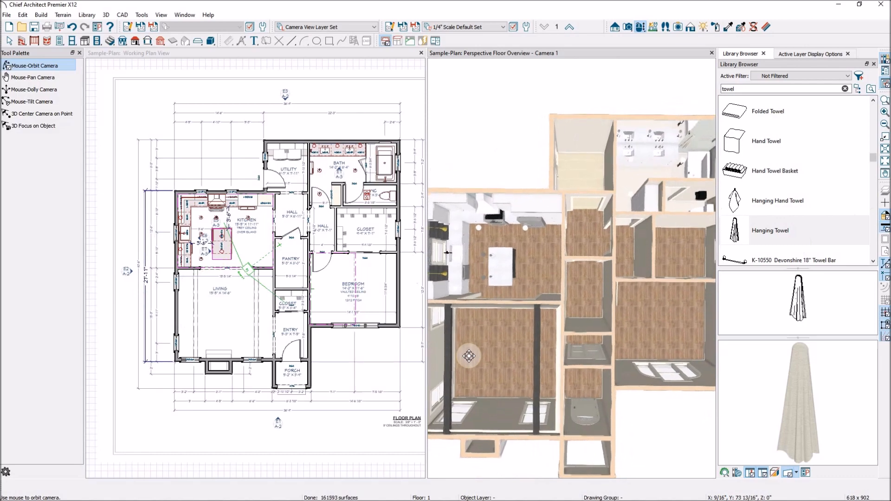
# Step: Search the library for "stackable" items to furnish the utility room
pyautogui.scroll(5, 597, 130)
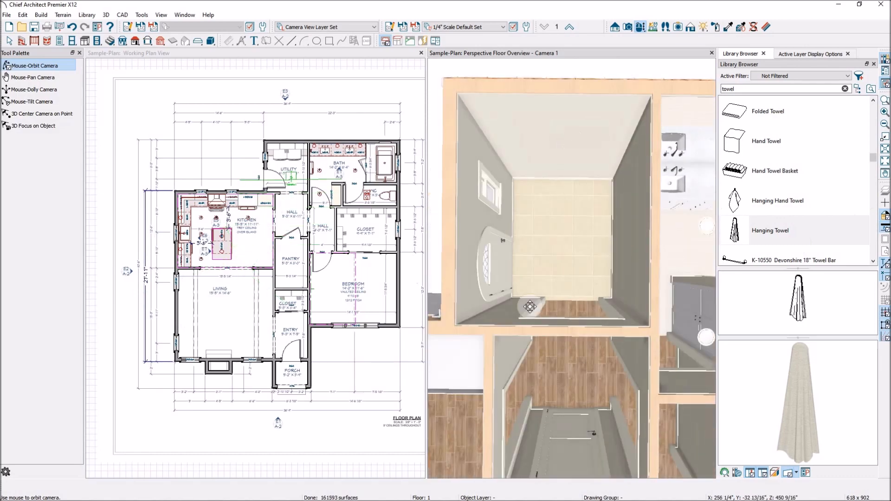
pyautogui.scroll(5, 279, 131)
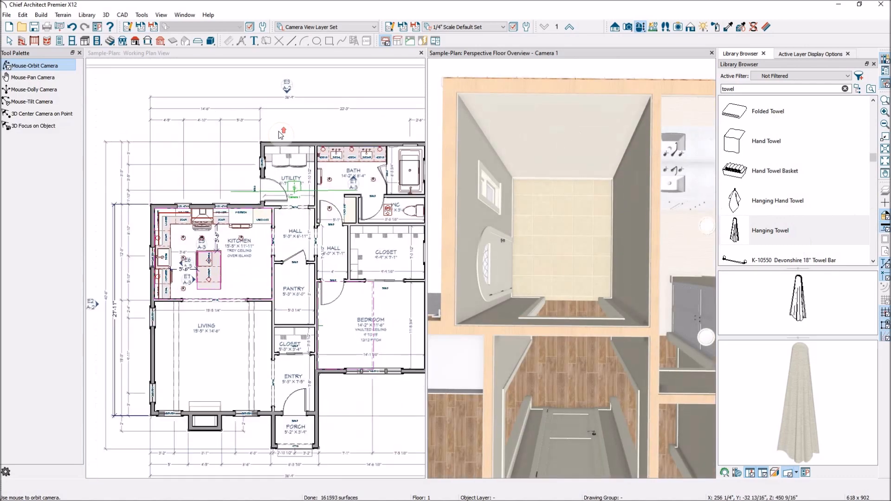
pyautogui.scroll(2, 297, 213)
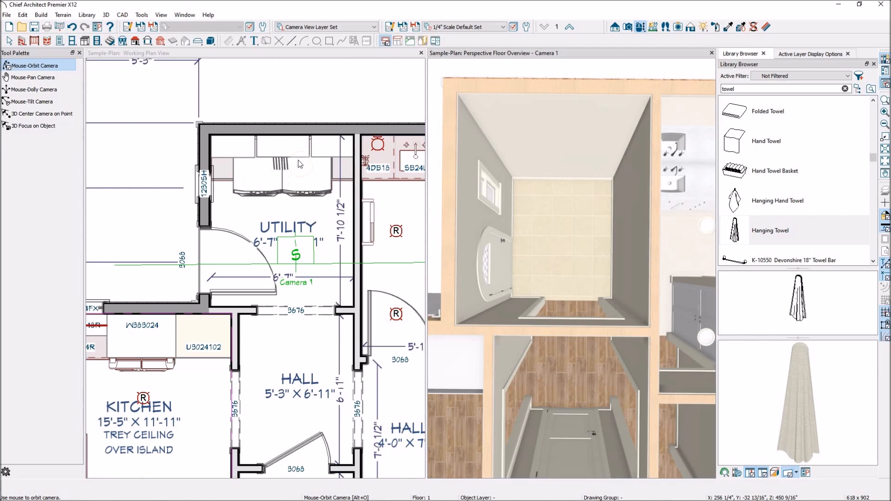
pyautogui.click(793, 89)
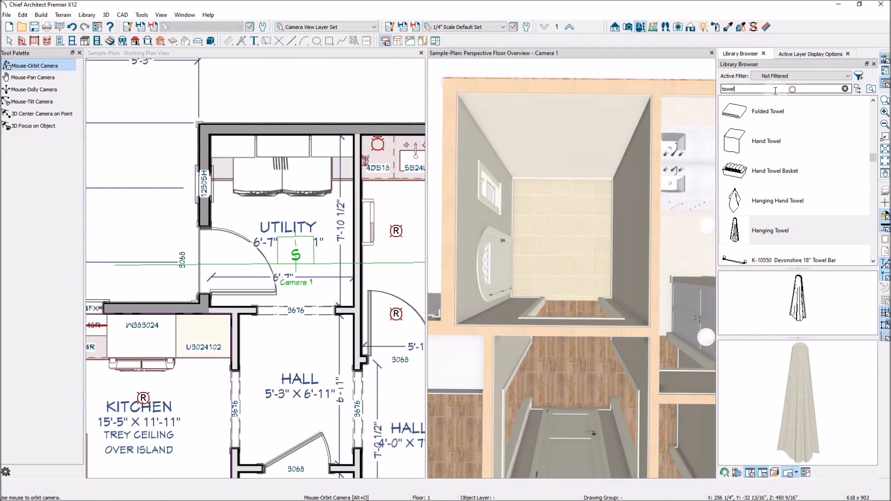
pyautogui.click(845, 89)
pyautogui.click(790, 88)
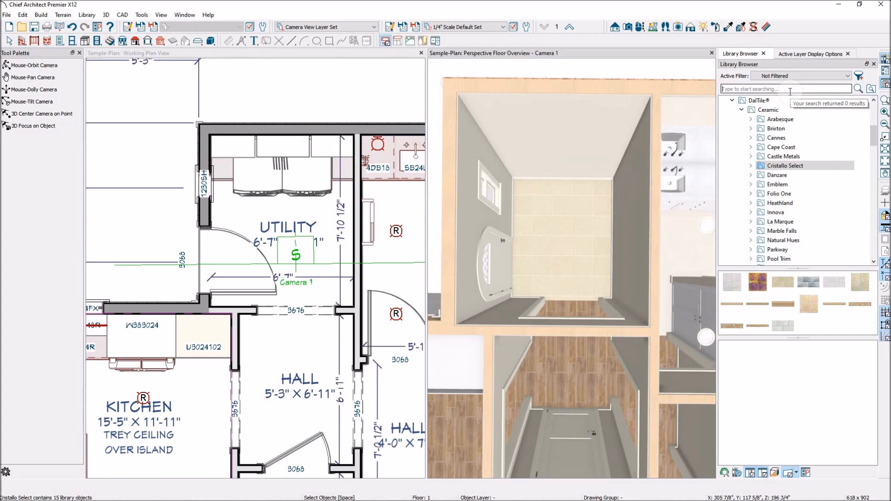
pyautogui.write('s')
pyautogui.press('Return')
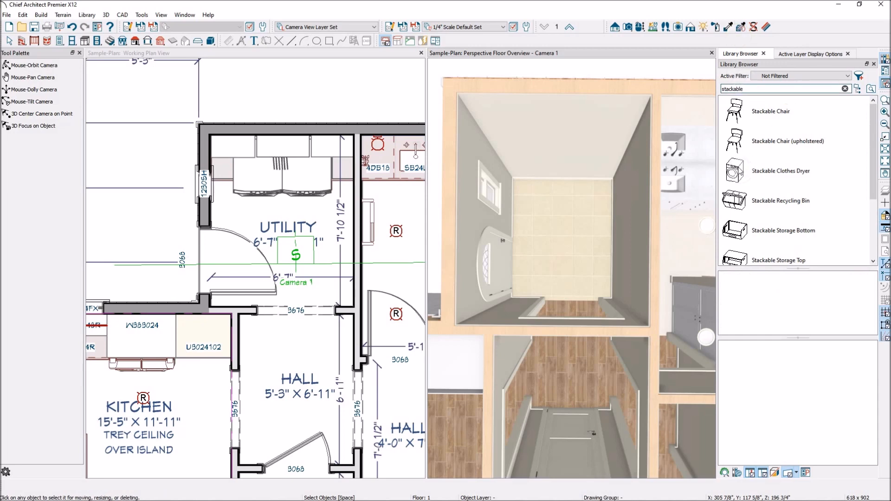
# Step: Place a Stackable Clothes Dryer against the utility room's upper wall, over the right half of the existing laundry appliance symbol
pyautogui.click(738, 167)
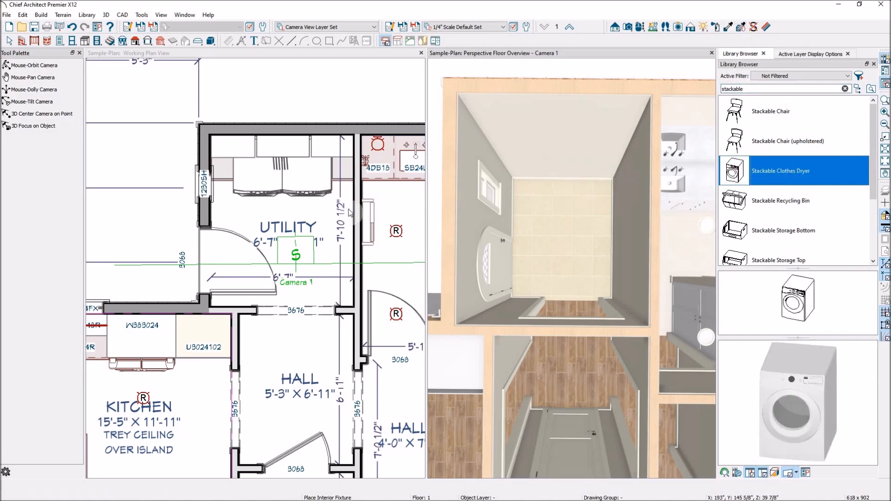
pyautogui.click(330, 52)
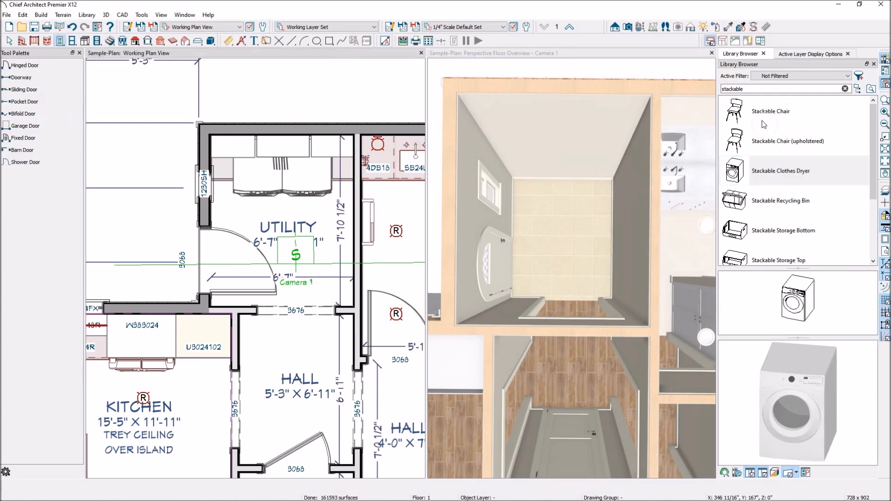
pyautogui.click(771, 171)
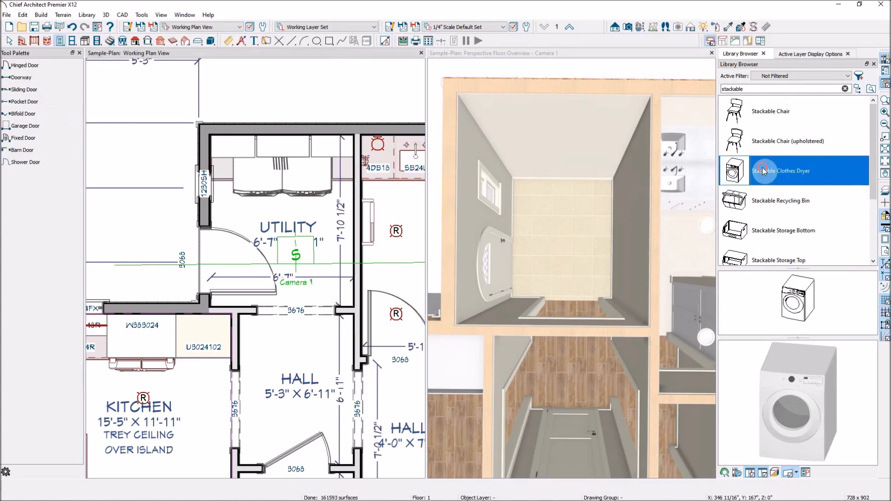
pyautogui.click(306, 157)
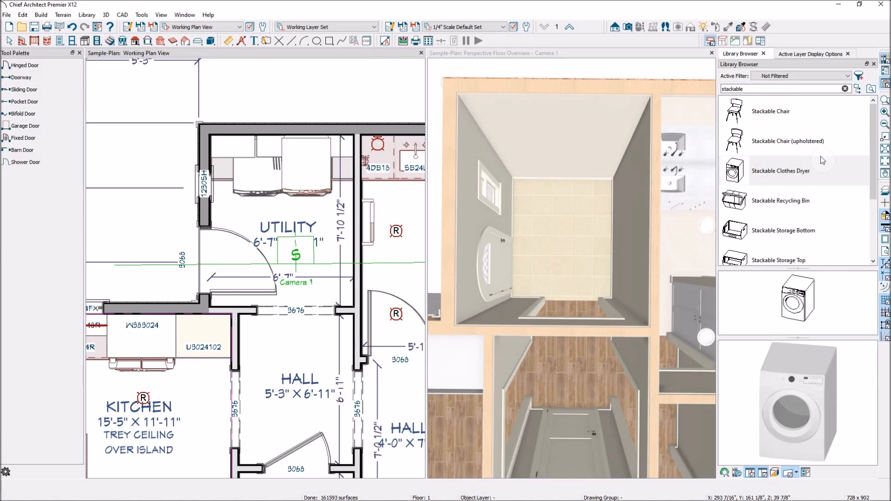
# Step: Place a Front Loading Stackable Clothes Washer directly to the left of the dryer against the same wall
pyautogui.scroll(-1, 821, 157)
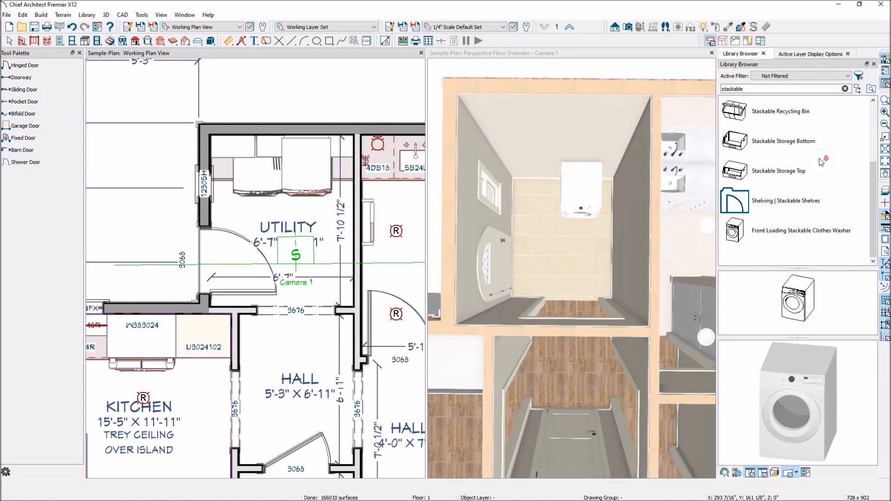
pyautogui.click(743, 235)
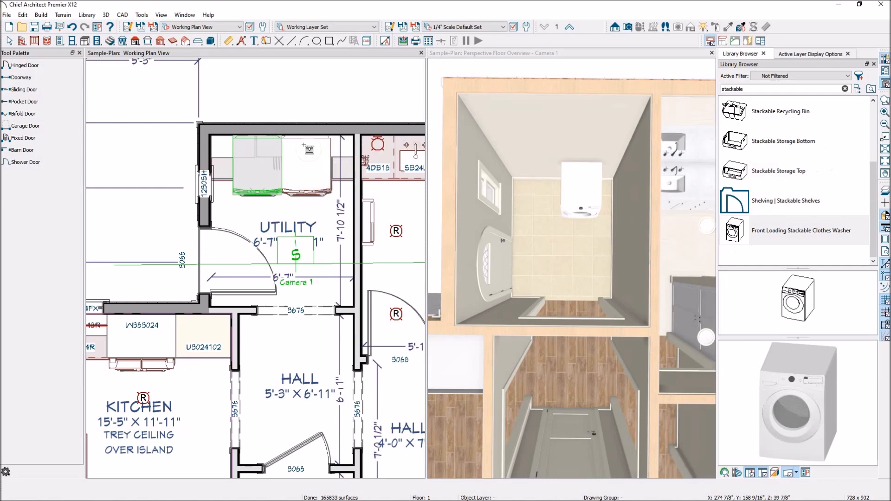
pyautogui.click(258, 164)
# Step: Select the dryer and washer together and center the pair in the utility room
pyautogui.press('space')
pyautogui.click(306, 168)
pyautogui.keyDown('shift'); pyautogui.click(249, 171); pyautogui.keyUp('shift')
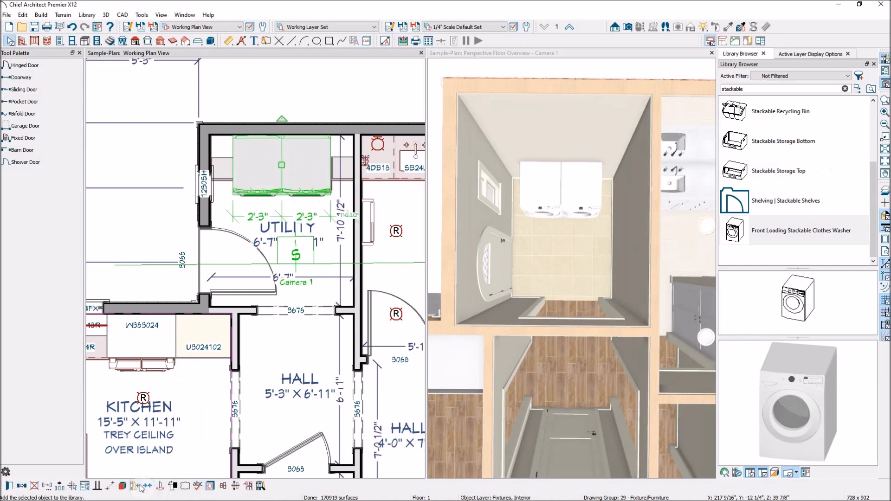
pyautogui.click(300, 281)
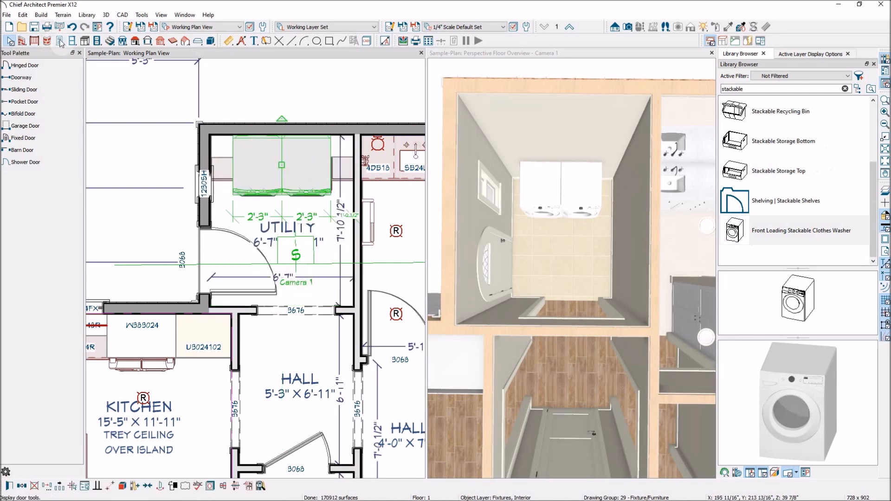
# Step: Place a 12-inch base cabinet on each side of the washer and dryer, filling the corners along the utility room's upper wall
pyautogui.click(85, 41)
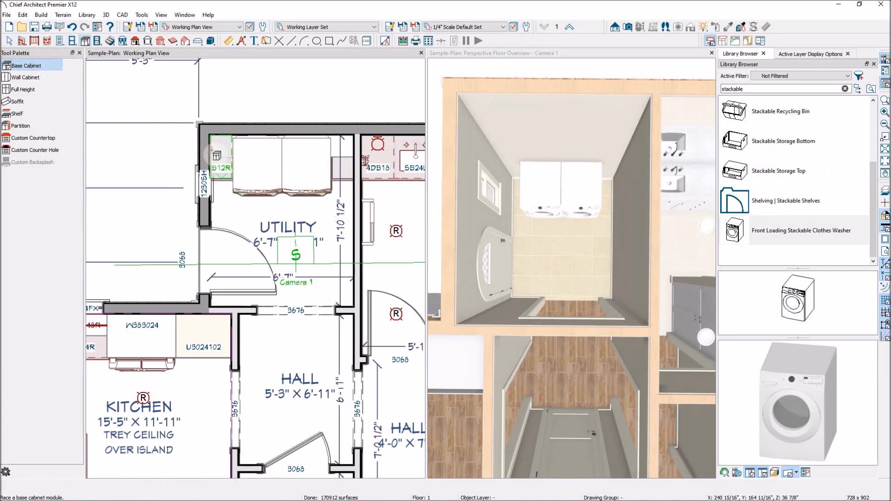
pyautogui.click(216, 151)
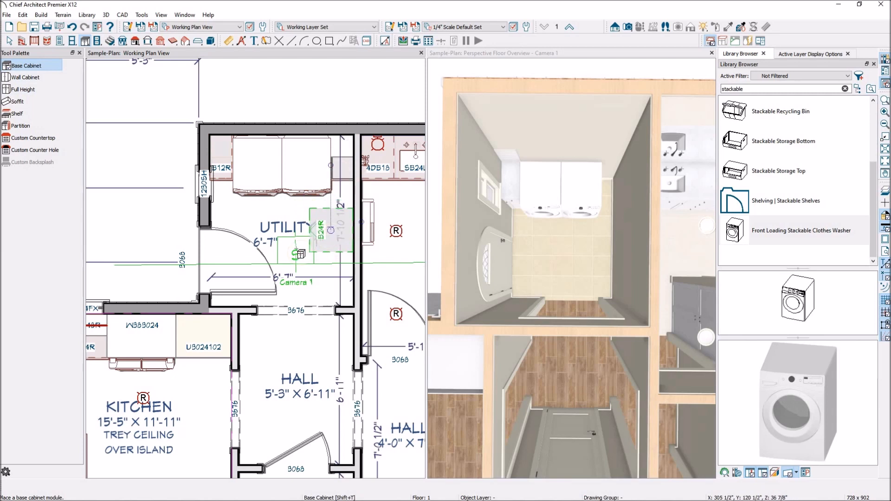
pyautogui.click(330, 230)
pyautogui.moveTo(327, 223); pyautogui.dragTo(327, 262)
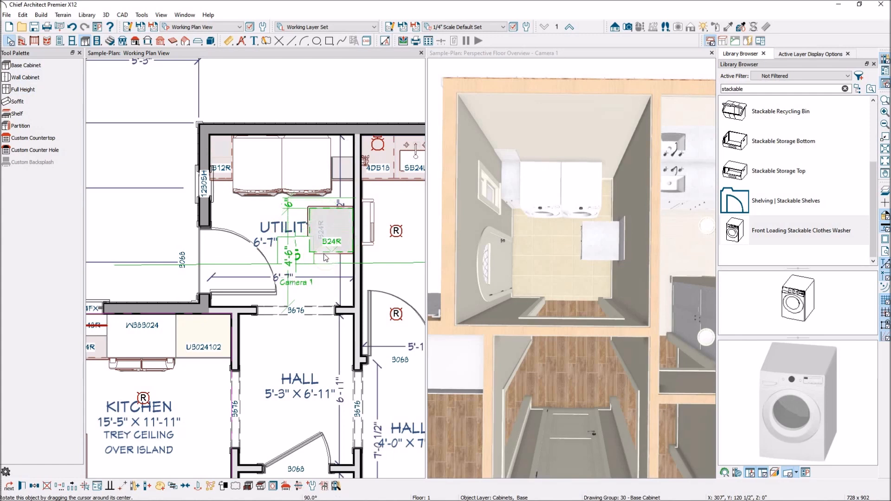
pyautogui.scroll(1, 321, 232)
pyautogui.moveTo(313, 230); pyautogui.dragTo(356, 139)
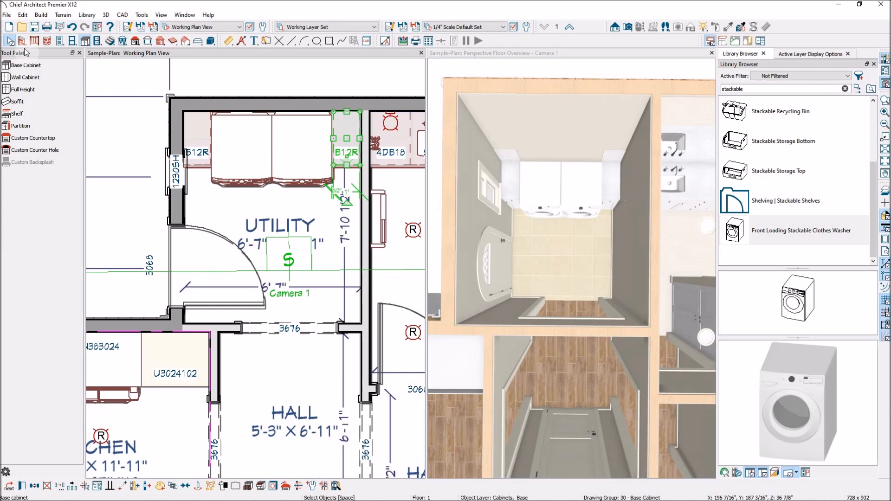
# Step: Draw a rectangular custom countertop over the washer and dryer, spanning the gap between the two base cabinets
pyautogui.click(86, 41)
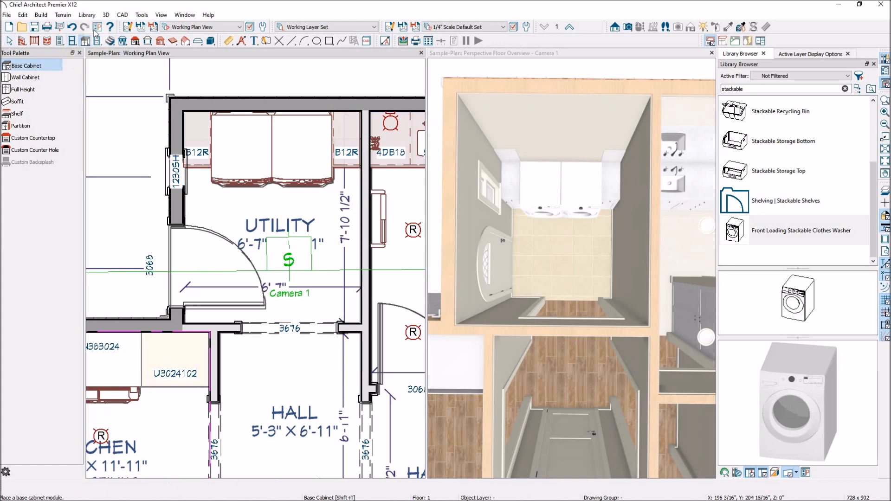
pyautogui.click(33, 139)
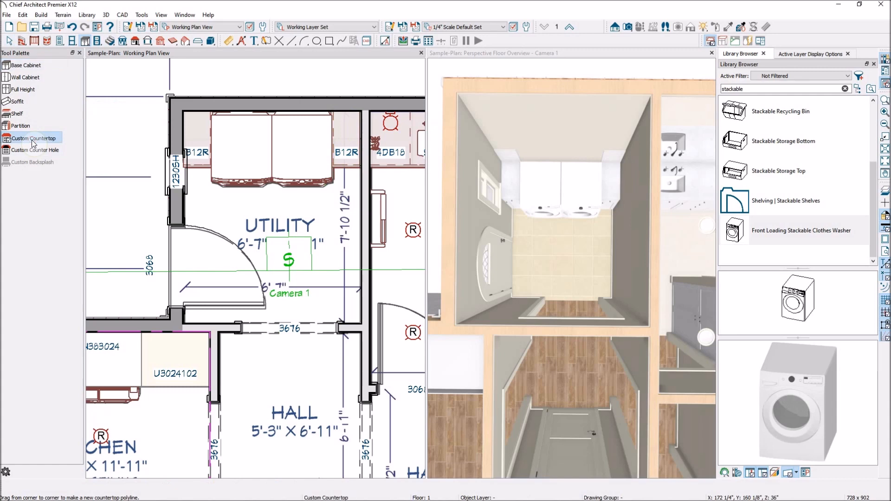
pyautogui.moveTo(207, 179); pyautogui.dragTo(334, 113)
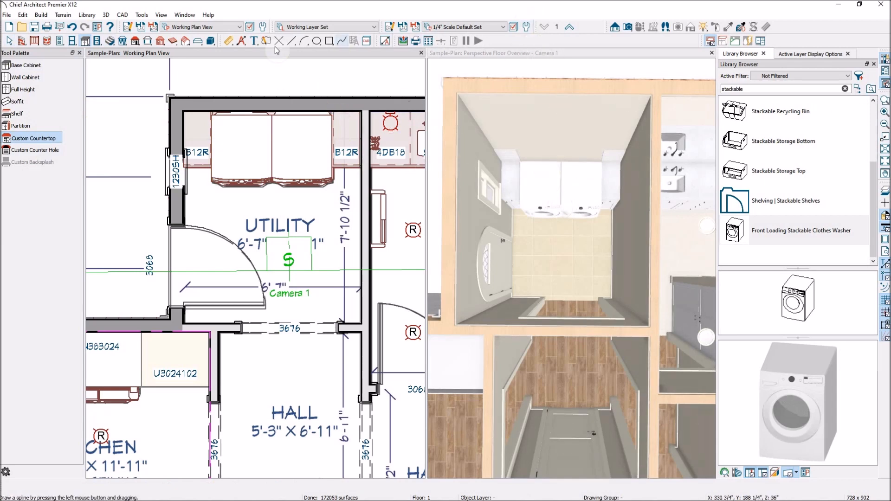
# Step: Examine in the 3D view how the new countertop sits relative to the washer and dryer
pyautogui.press('space')
pyautogui.click(312, 125)
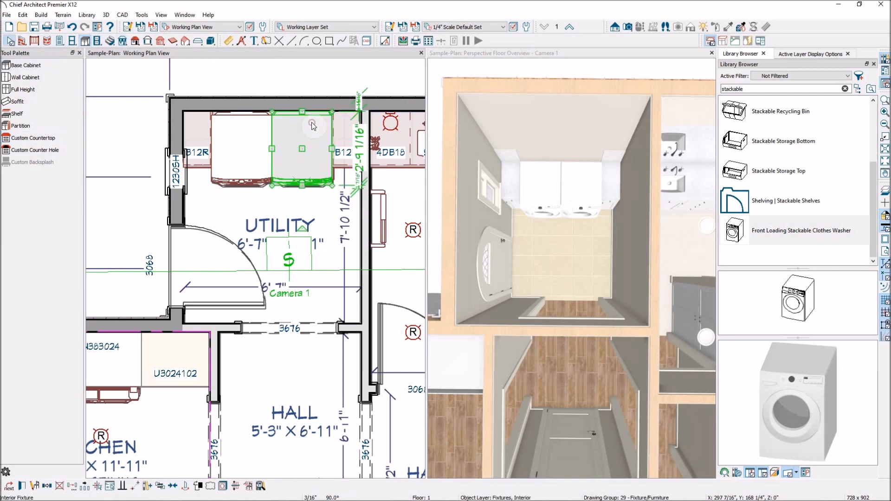
pyautogui.click(263, 116)
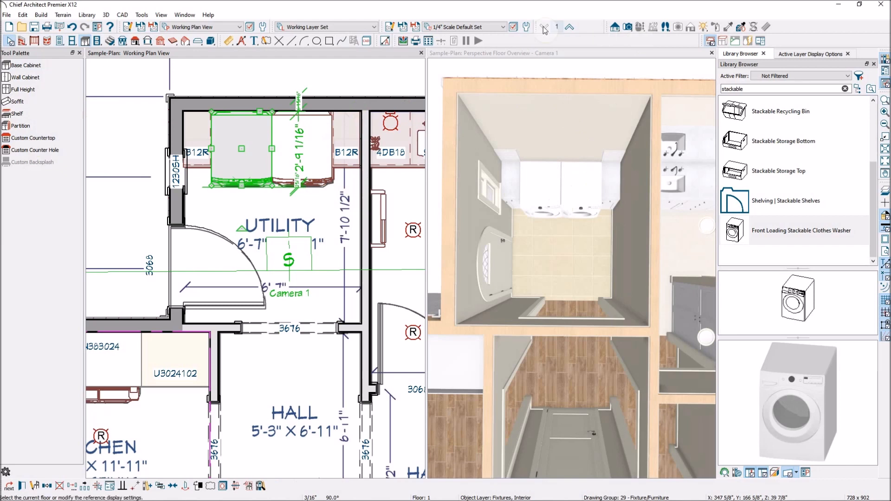
pyautogui.click(639, 28)
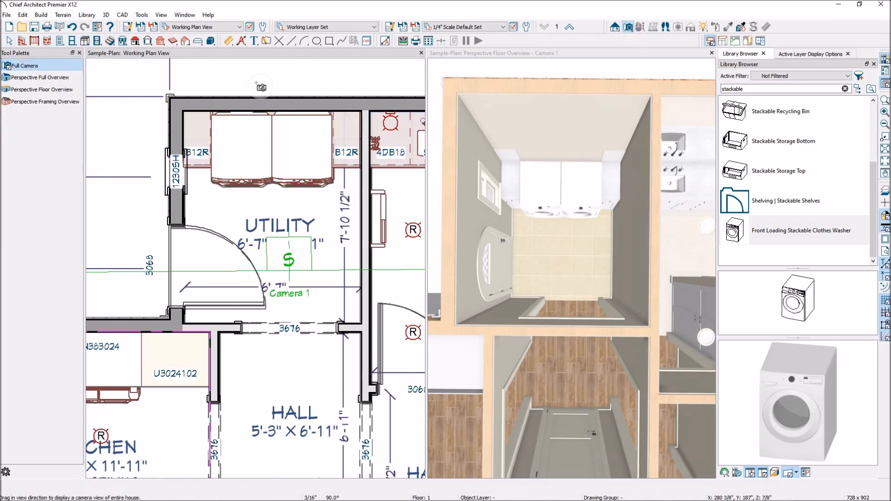
pyautogui.click(612, 55)
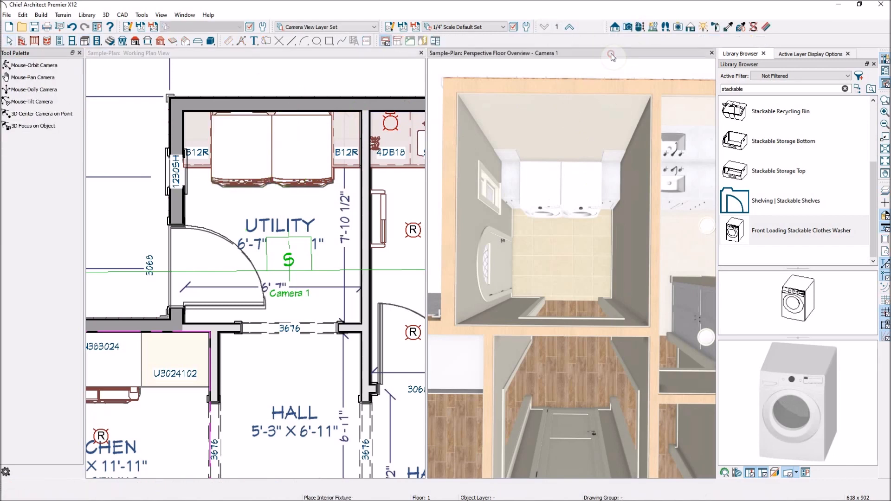
pyautogui.click(640, 26)
pyautogui.moveTo(581, 260); pyautogui.dragTo(526, 193)
pyautogui.scroll(5, 522, 183)
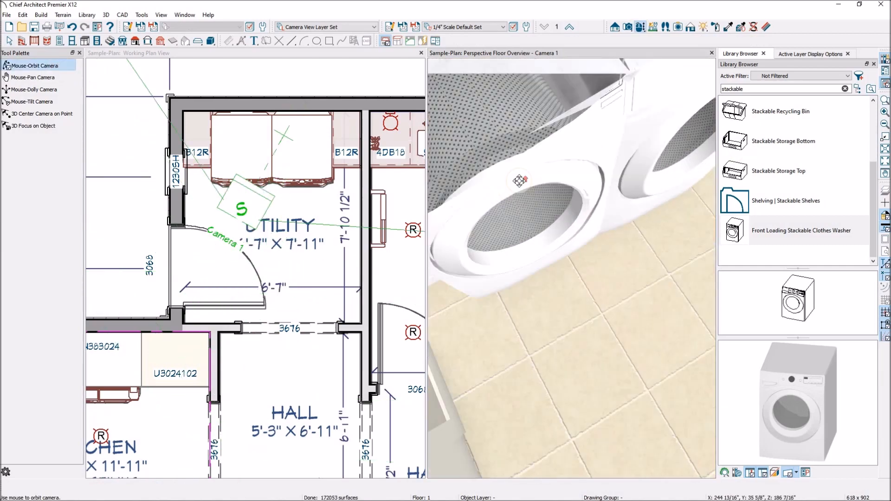
pyautogui.scroll(-5, 553, 199)
pyautogui.press('space')
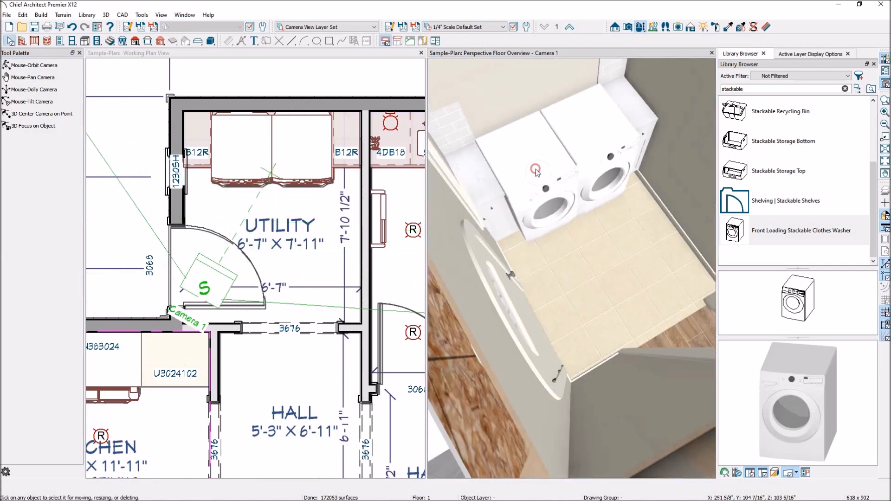
pyautogui.click(528, 168)
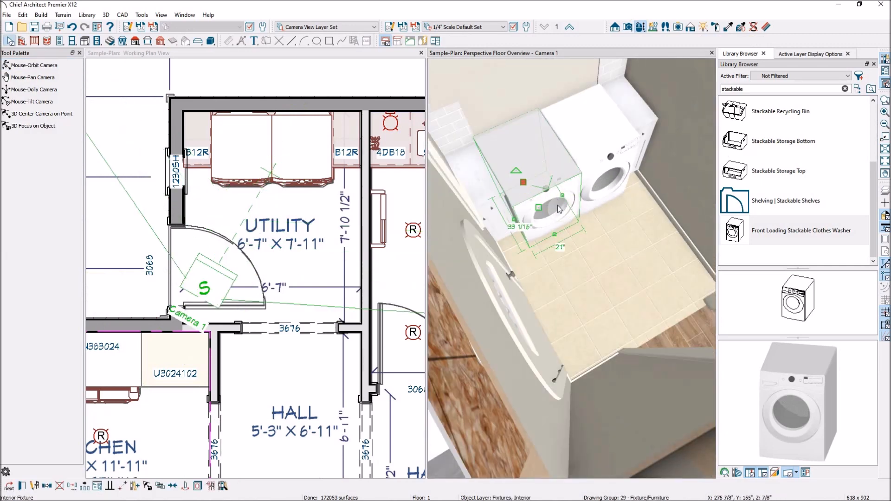
# Step: Move the washer about 2 feet forward in the plan, away from the wall, to expose the countertop
pyautogui.click(249, 148)
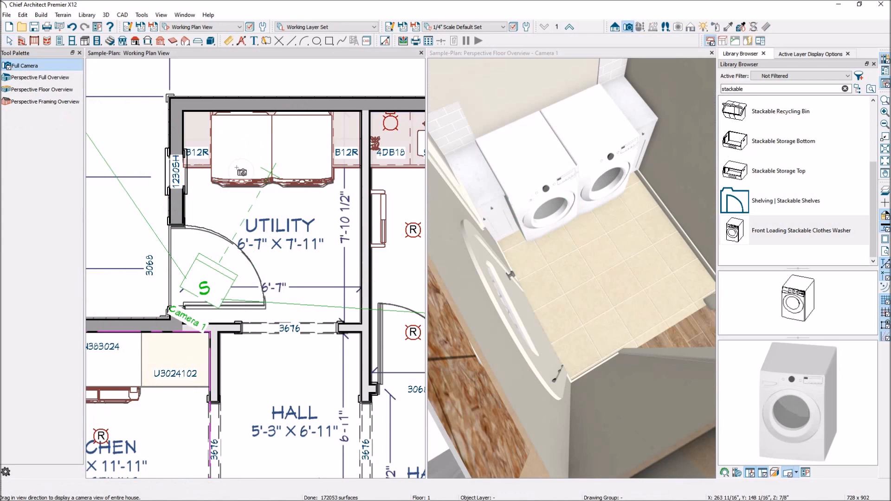
pyautogui.click(242, 148)
pyautogui.moveTo(243, 149); pyautogui.dragTo(244, 204)
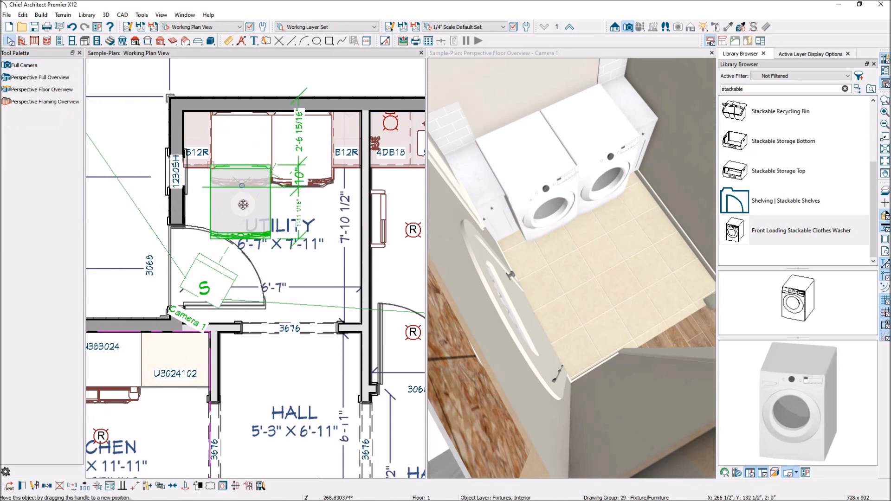
# Step: Turn off Set Height From Cabinet for the custom countertop and raise its Finished Floor to Bottom height to clear the appliances
pyautogui.click(241, 148)
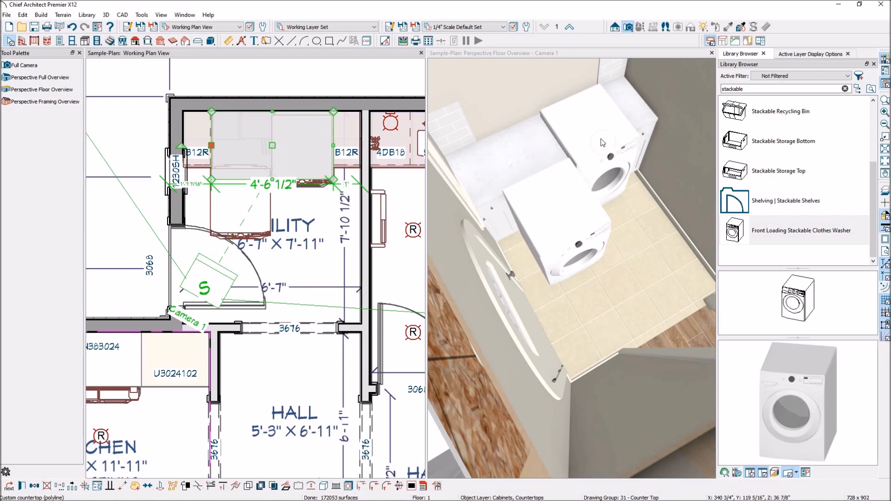
pyautogui.click(544, 155)
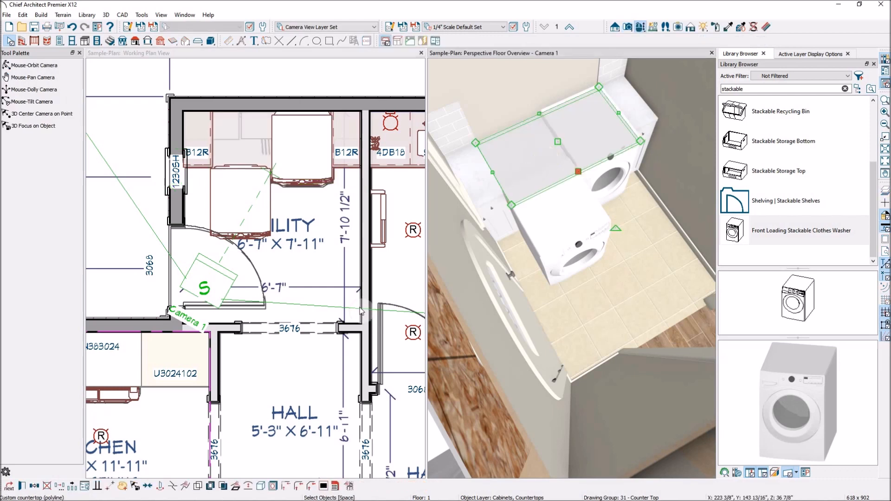
pyautogui.click(22, 489)
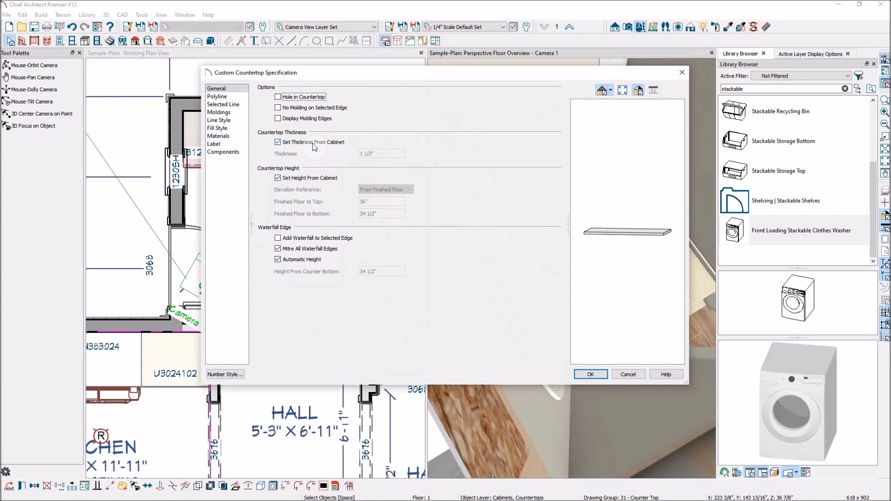
pyautogui.click(278, 178)
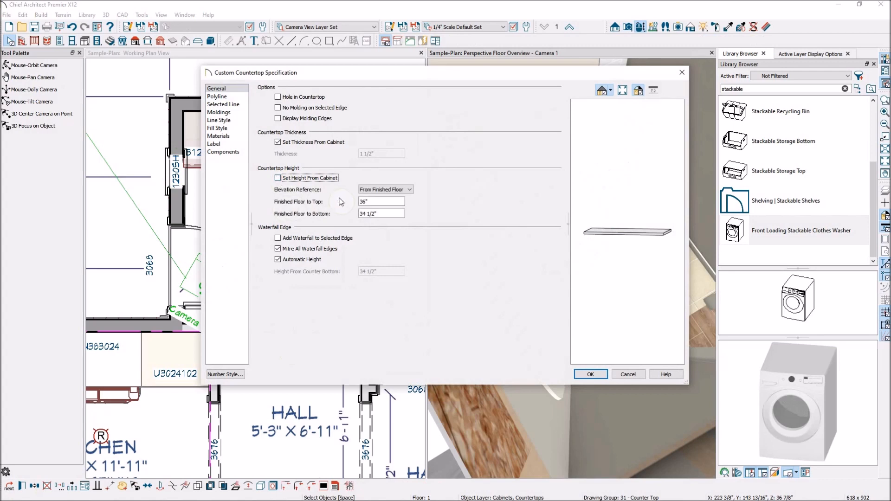
pyautogui.click(386, 214)
pyautogui.moveTo(394, 217); pyautogui.dragTo(293, 214)
pyautogui.click(590, 374)
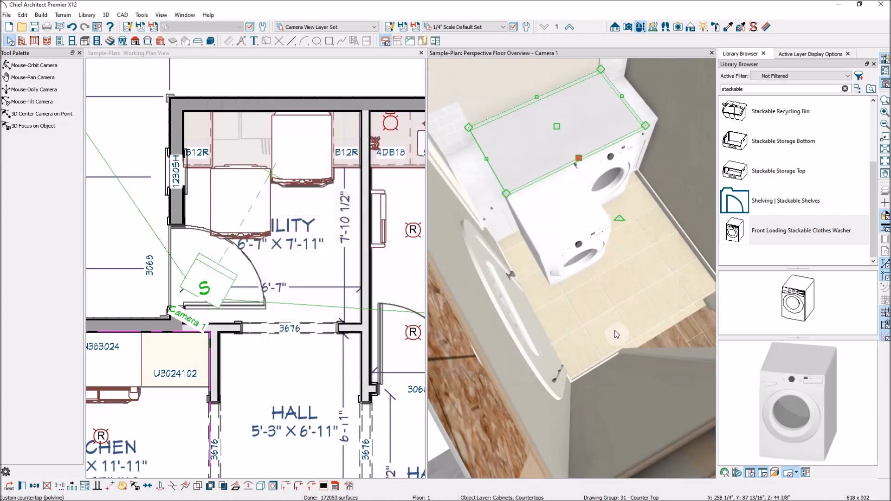
# Step: Check the washer's height in its fixture specification and leave its settings as they are
pyautogui.click(574, 234)
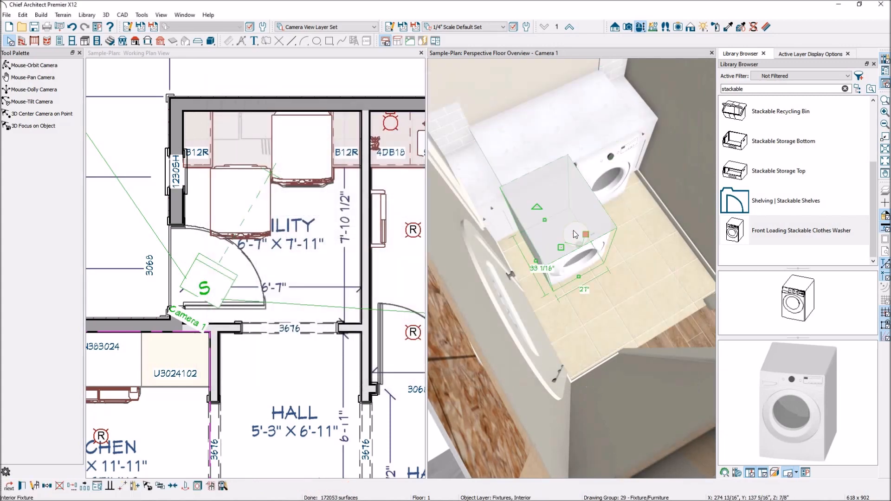
pyautogui.doubleClick(576, 234)
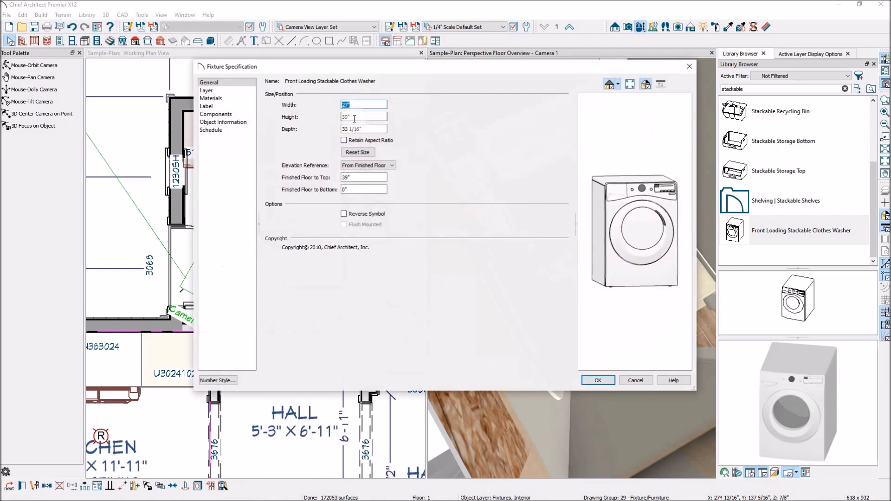
pyautogui.click(599, 381)
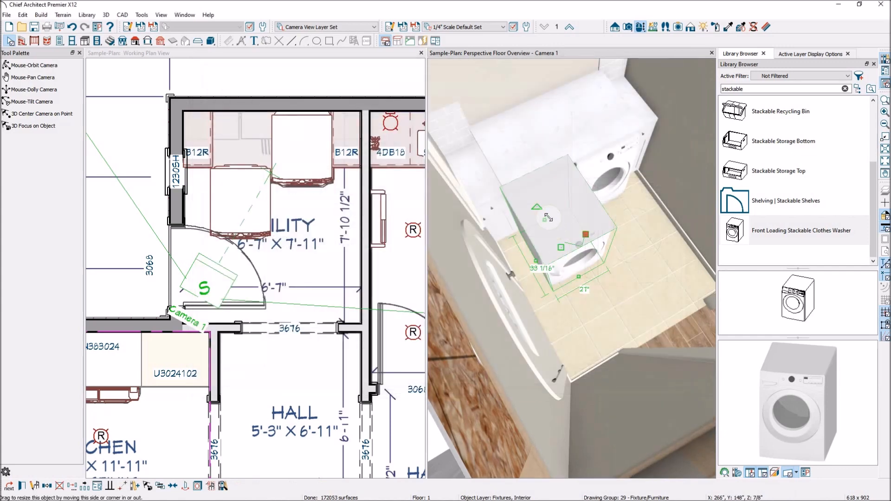
# Step: Move the washer back against the wall in the plan, beside the dryer and under the countertop
pyautogui.click(252, 209)
pyautogui.click(242, 208)
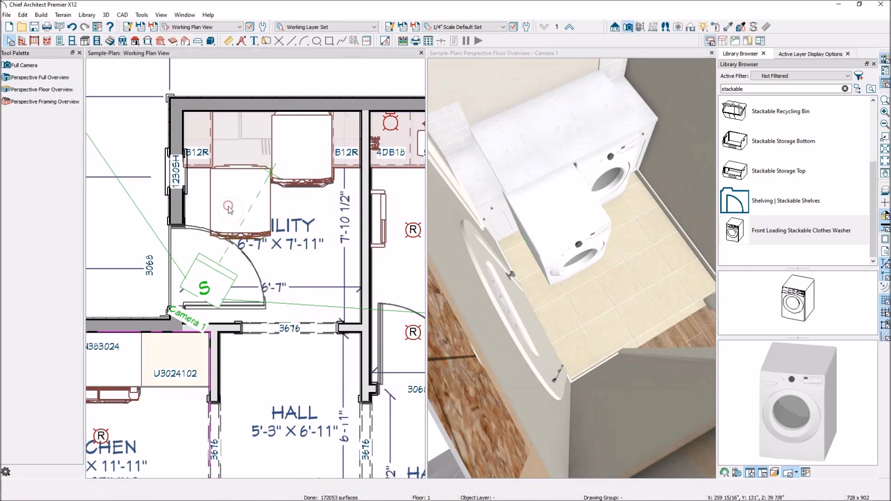
pyautogui.moveTo(240, 202); pyautogui.dragTo(242, 149)
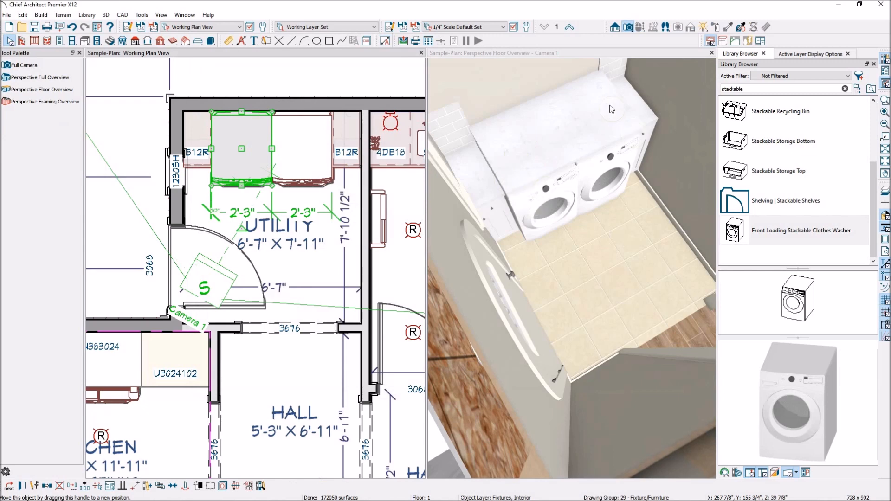
# Step: Draw a narrow polyline solid about 2' long in the plan, along the left base cabinet's edge beside the washer
pyautogui.scroll(3, 489, 183)
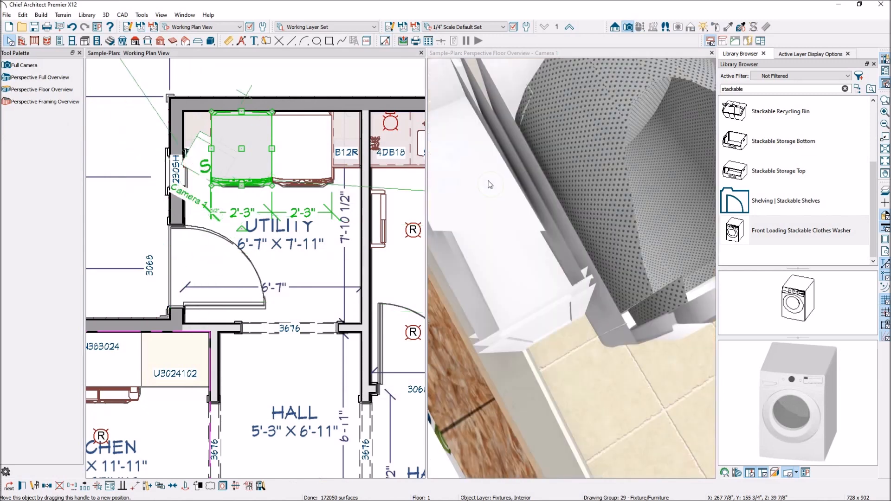
pyautogui.scroll(-2, 535, 193)
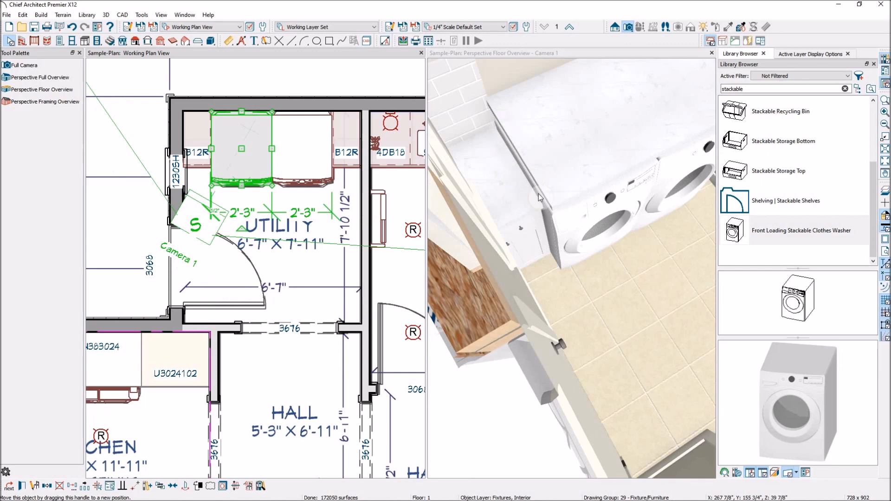
pyautogui.scroll(-3, 526, 195)
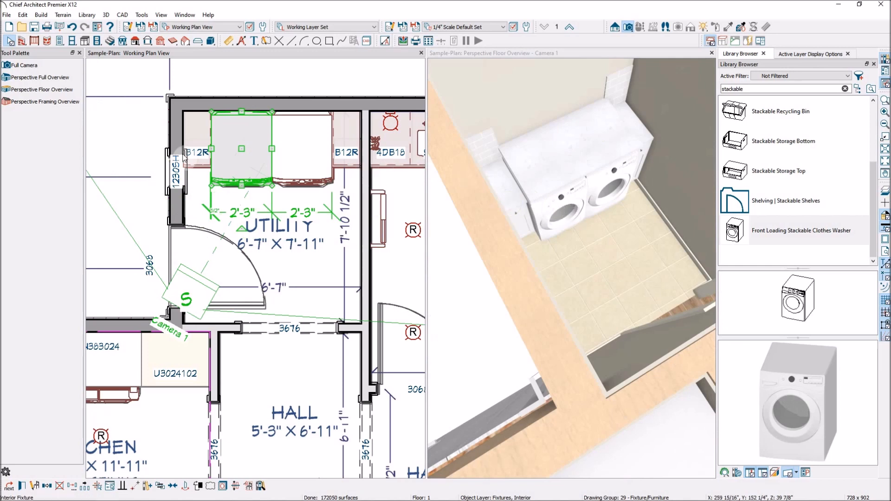
pyautogui.click(210, 41)
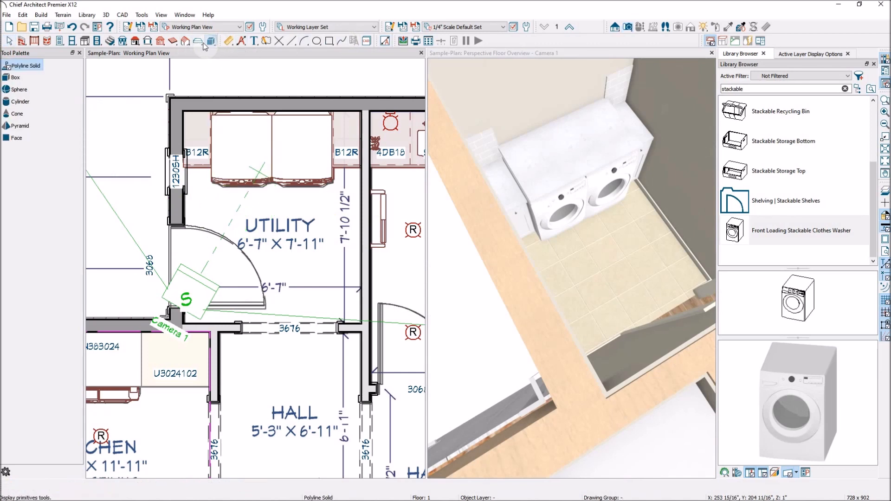
pyautogui.click(28, 68)
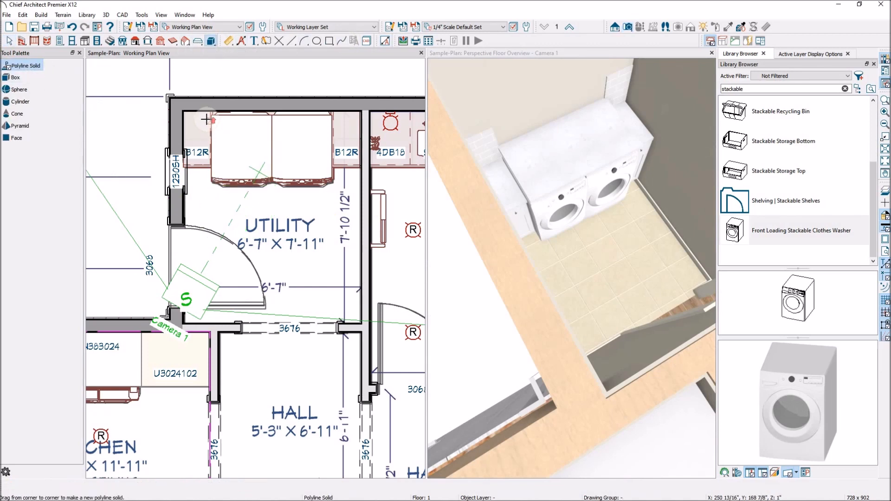
pyautogui.scroll(2, 212, 114)
pyautogui.moveTo(213, 109); pyautogui.dragTo(204, 194)
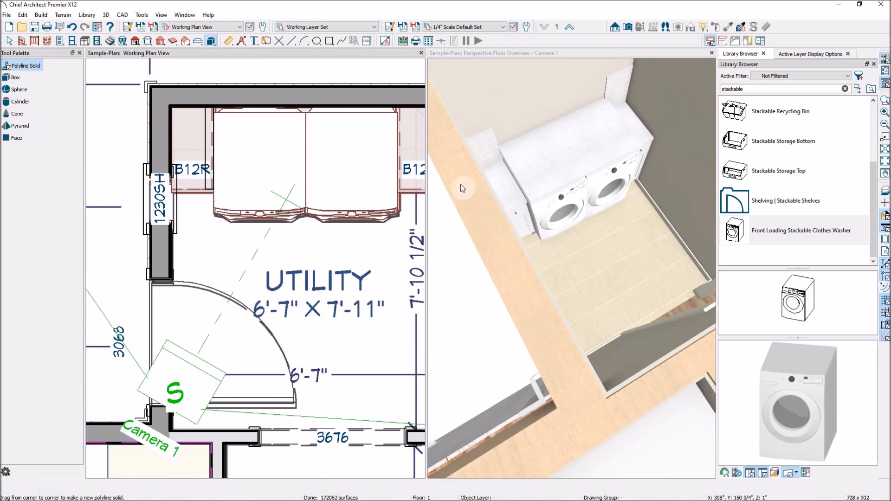
# Step: Set the thickness of the new polyline solid beside the washer to 6"
pyautogui.scroll(2, 207, 167)
pyautogui.scroll(1, 190, 160)
pyautogui.press('space')
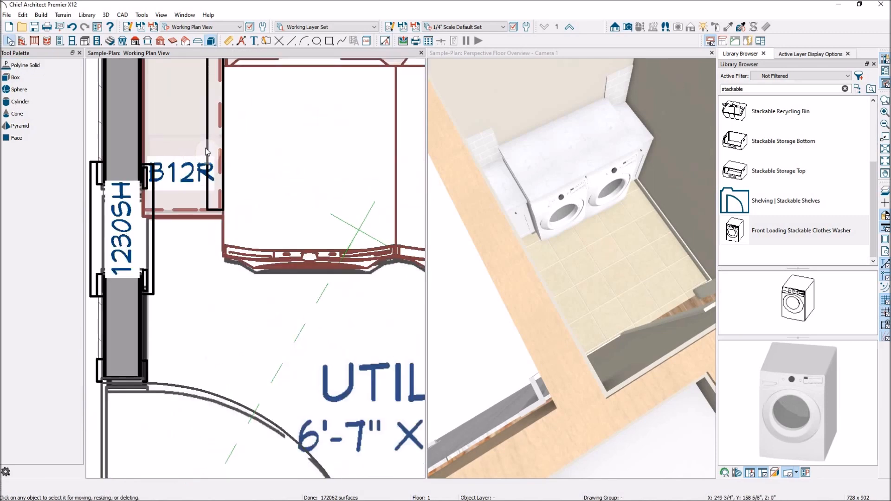
pyautogui.click(207, 140)
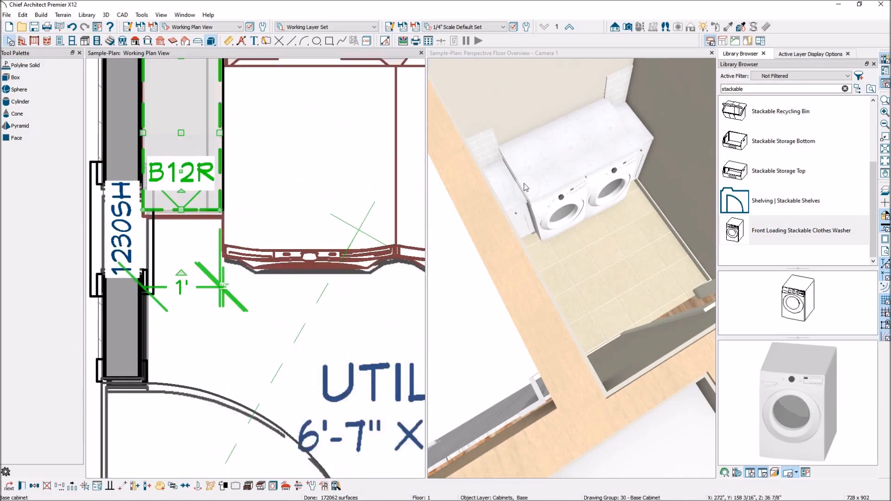
pyautogui.scroll(3, 530, 241)
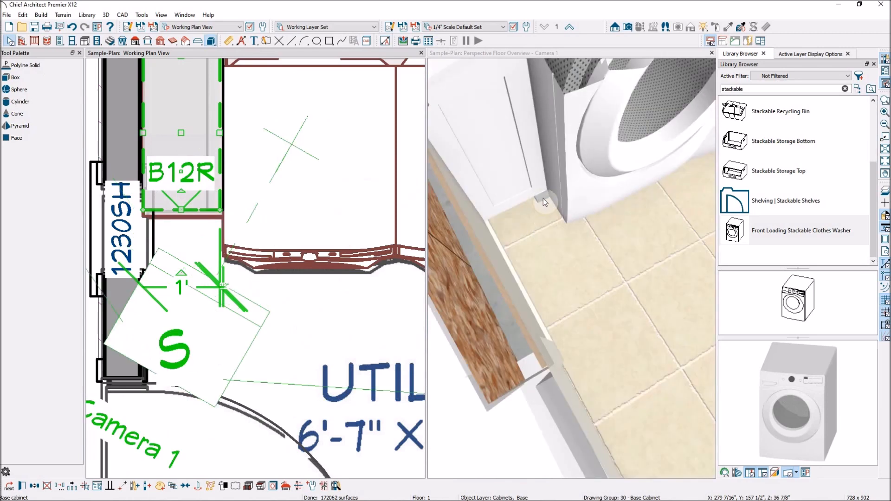
pyautogui.click(543, 199)
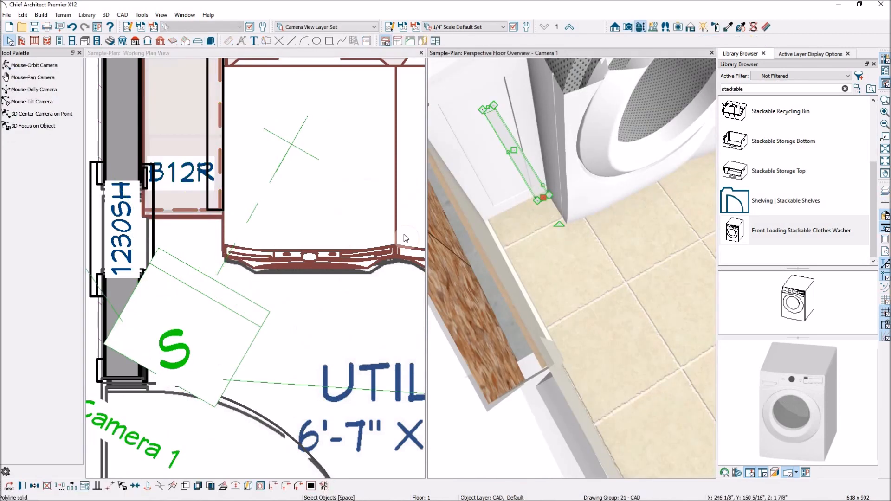
pyautogui.moveTo(20, 489)
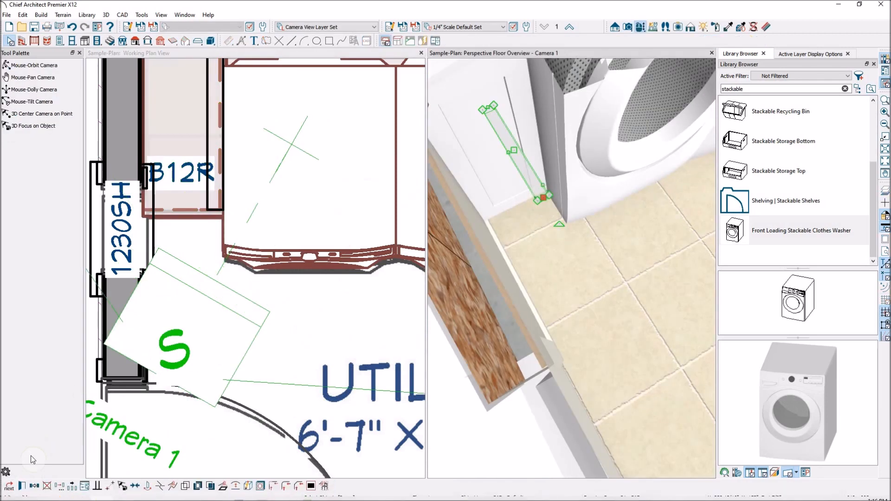
pyautogui.click(23, 486)
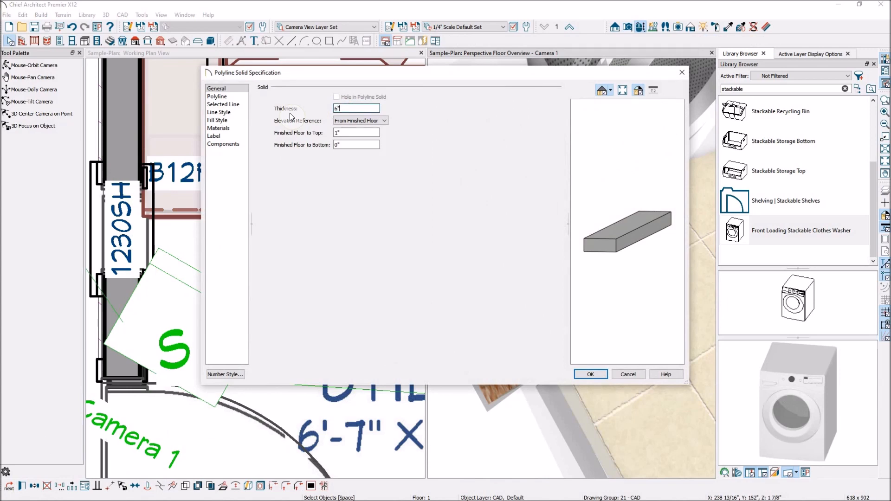
pyautogui.press('Tab')
pyautogui.press('Tab')
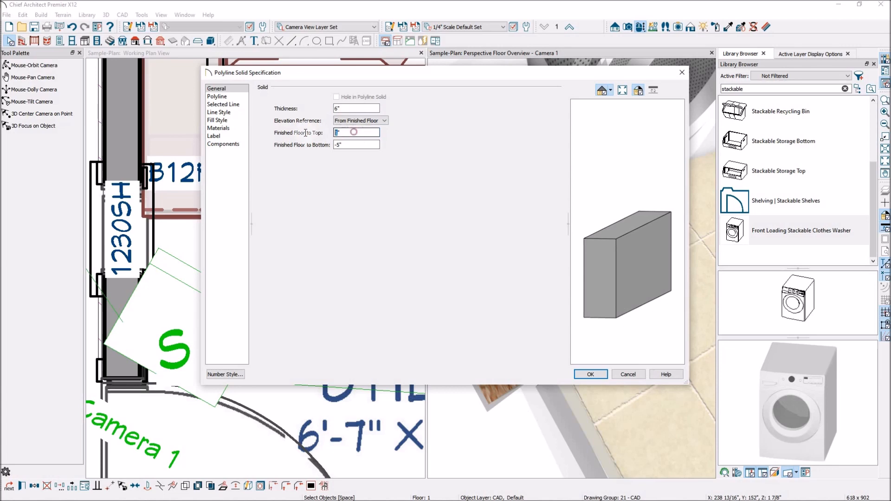
# Step: Set the polyline solid's Finished Floor to Bottom height to 36" so it sits on the base cabinet
pyautogui.click(345, 133)
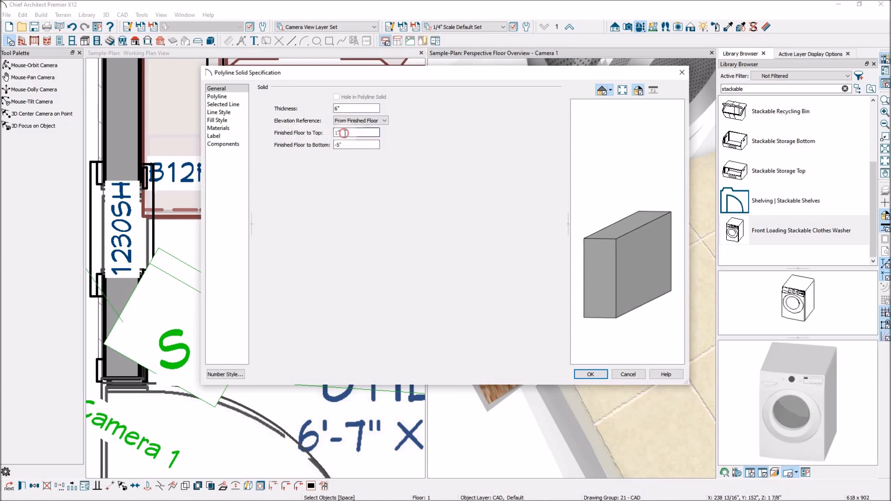
pyautogui.click(349, 143)
pyautogui.moveTo(346, 143); pyautogui.dragTo(313, 143)
pyautogui.write('36')
pyautogui.press('Return')
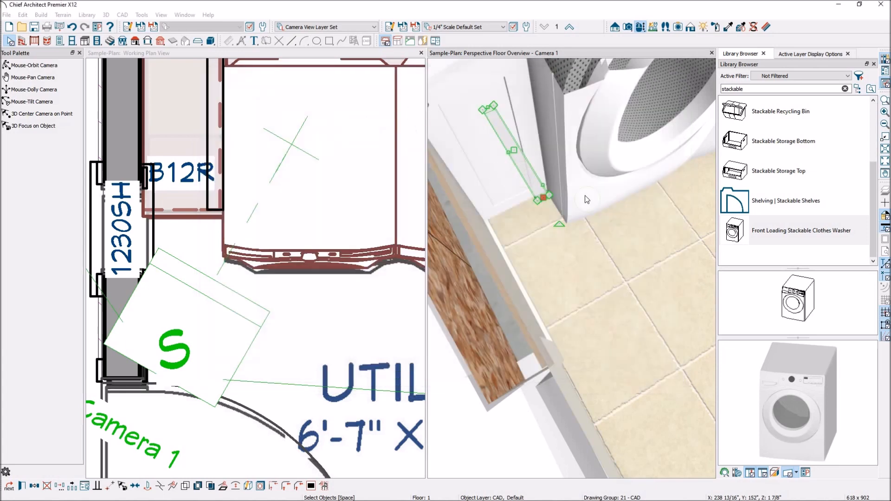
# Step: Widen the raised solid to about 5" by moving its long face away from the washer in the 3D view
pyautogui.scroll(-3, 577, 232)
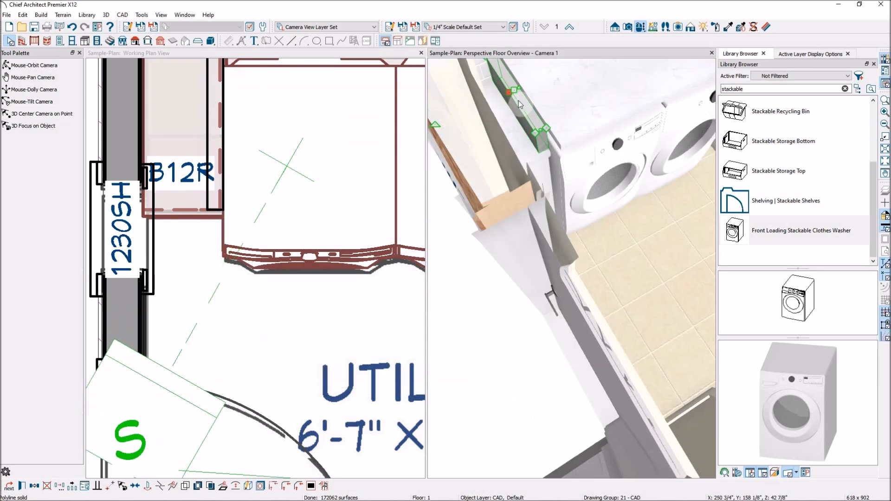
pyautogui.scroll(3, 527, 103)
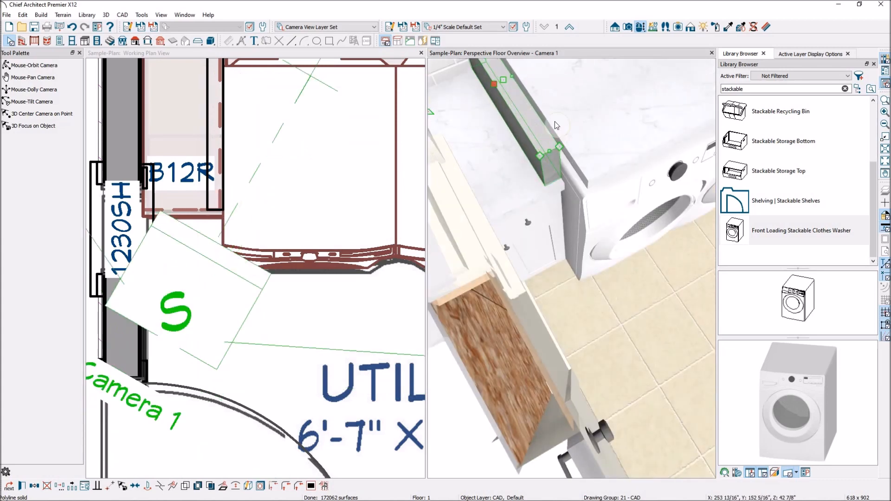
pyautogui.scroll(2, 549, 129)
pyautogui.scroll(-3, 549, 130)
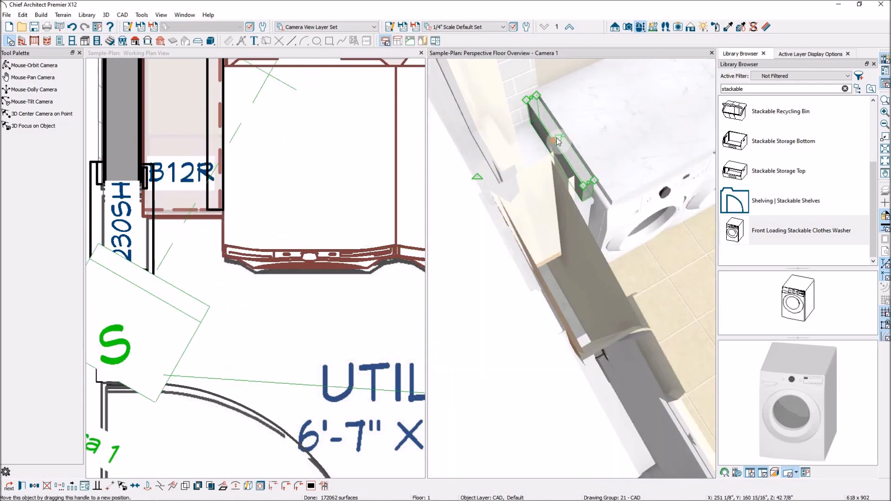
pyautogui.moveTo(555, 139); pyautogui.dragTo(545, 150)
pyautogui.scroll(-2, 223, 139)
# Step: Narrow the polyline solid to 1" in the plan, keeping its washer-side edge in place
pyautogui.scroll(4, 223, 124)
pyautogui.click(193, 169)
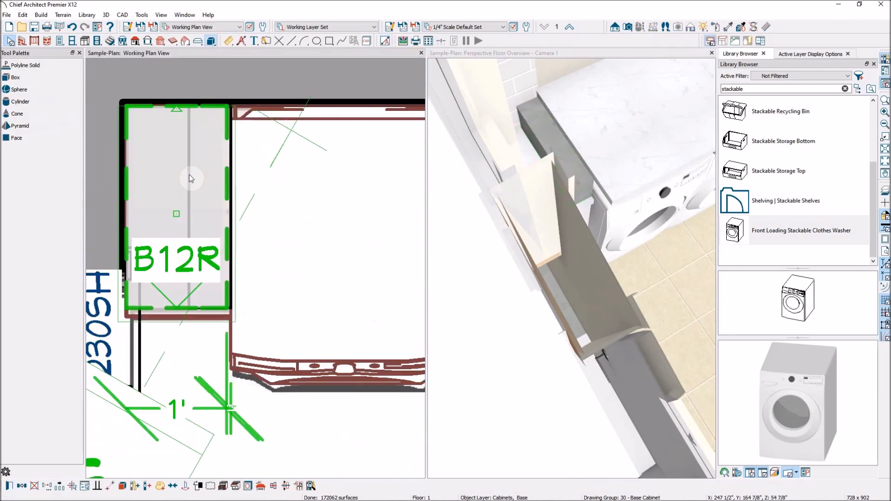
pyautogui.click(192, 190)
pyautogui.click(193, 194)
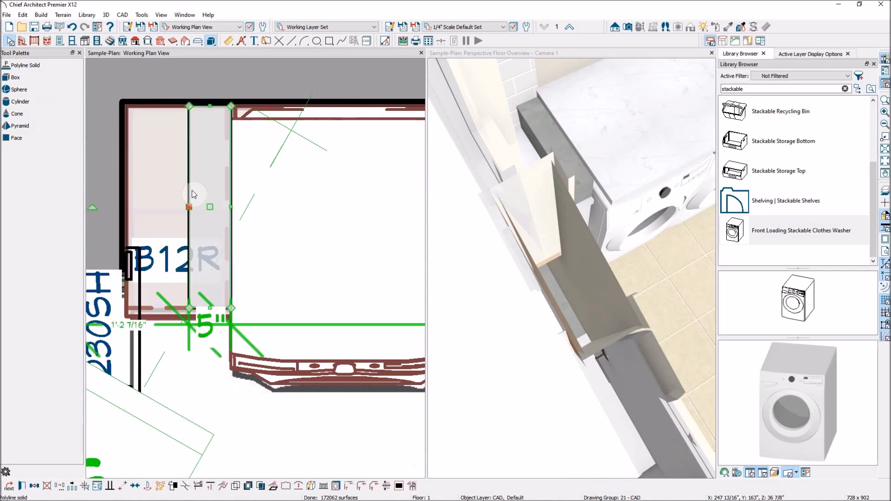
pyautogui.moveTo(190, 201); pyautogui.dragTo(221, 200)
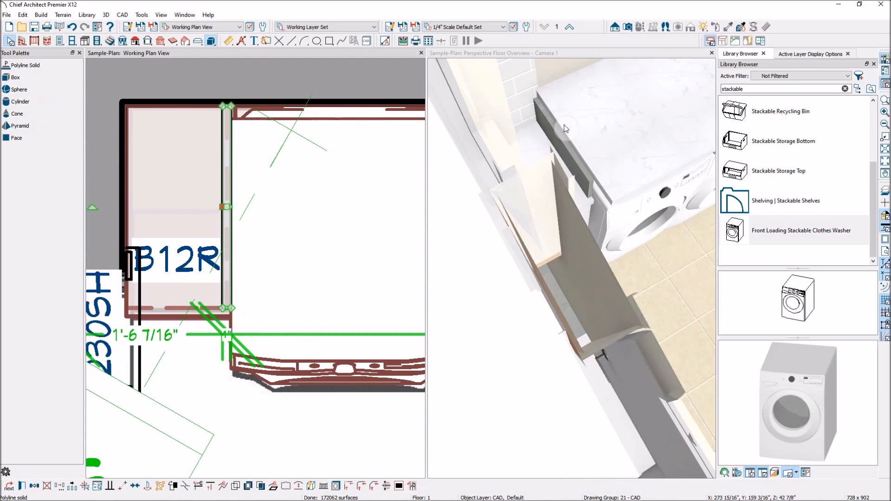
# Step: Set the custom countertop's Finished Floor to Top height to 42"
pyautogui.scroll(2, 598, 180)
pyautogui.scroll(-2, 611, 183)
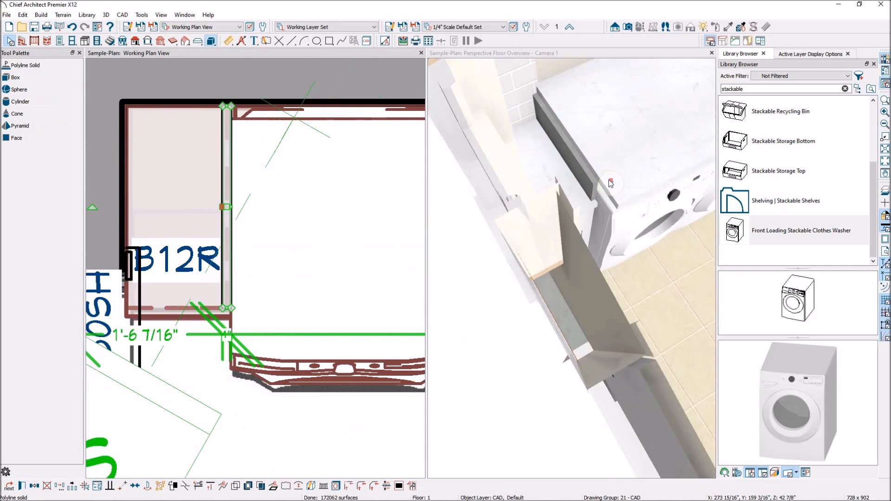
pyautogui.click(604, 141)
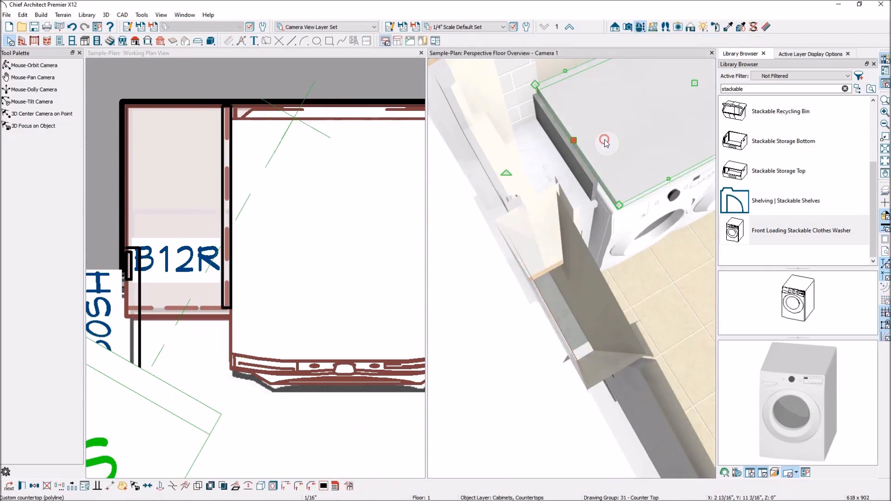
pyautogui.doubleClick(605, 143)
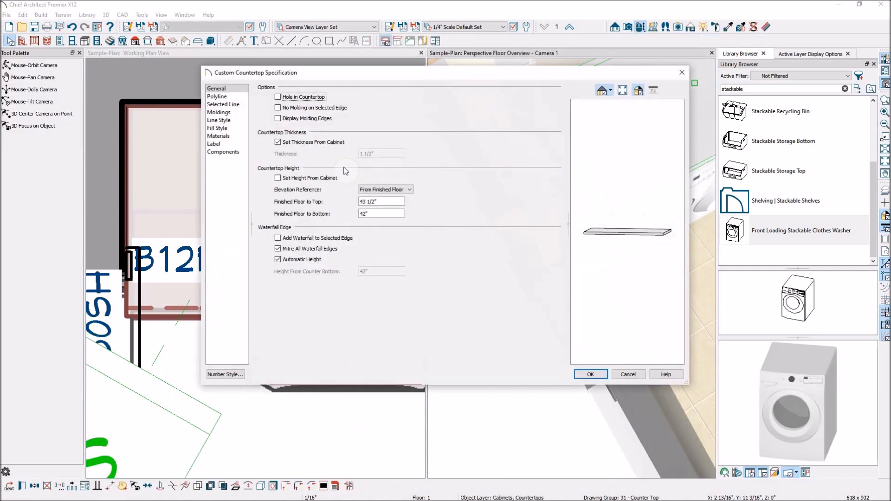
pyautogui.moveTo(390, 201); pyautogui.dragTo(325, 200)
pyautogui.write('42')
pyautogui.press('Tab')
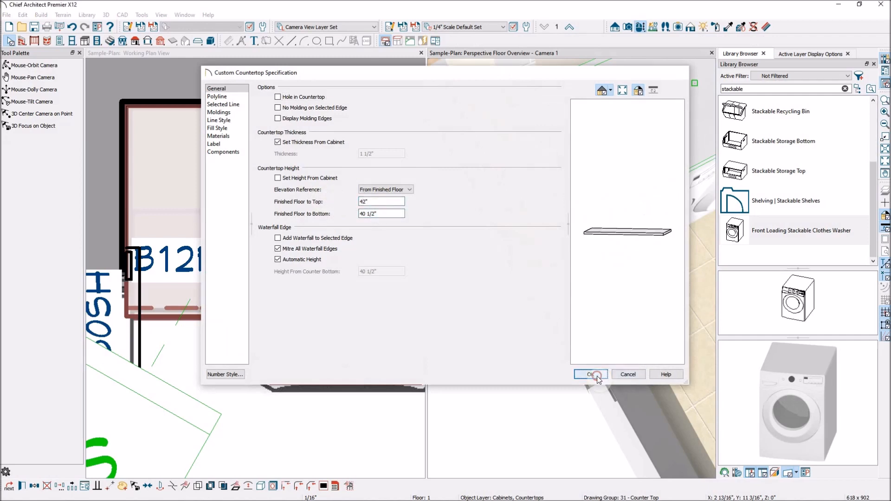
pyautogui.click(591, 374)
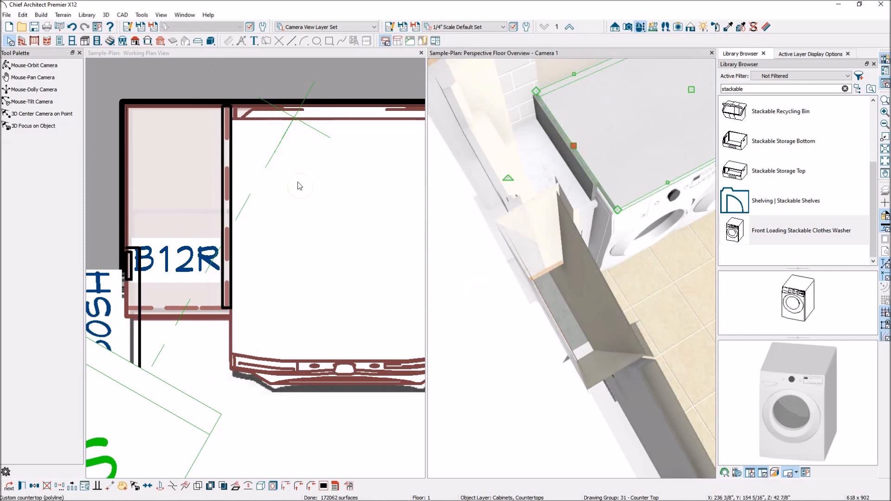
# Step: Extend the front end of the 1" polyline solid toward the front of the washer, to a length of about 2'-6 3/8"
pyautogui.scroll(3, 199, 320)
pyautogui.click(231, 300)
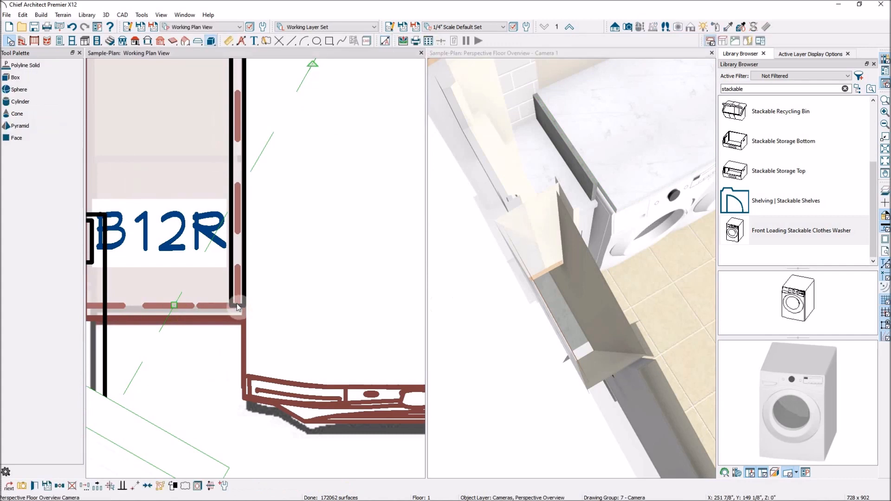
pyautogui.click(242, 307)
pyautogui.press('Tab')
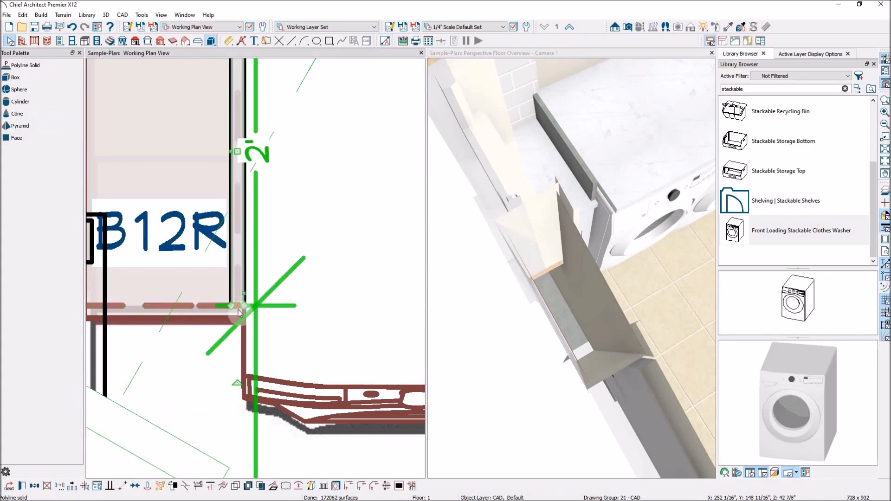
pyautogui.moveTo(235, 318); pyautogui.dragTo(250, 391)
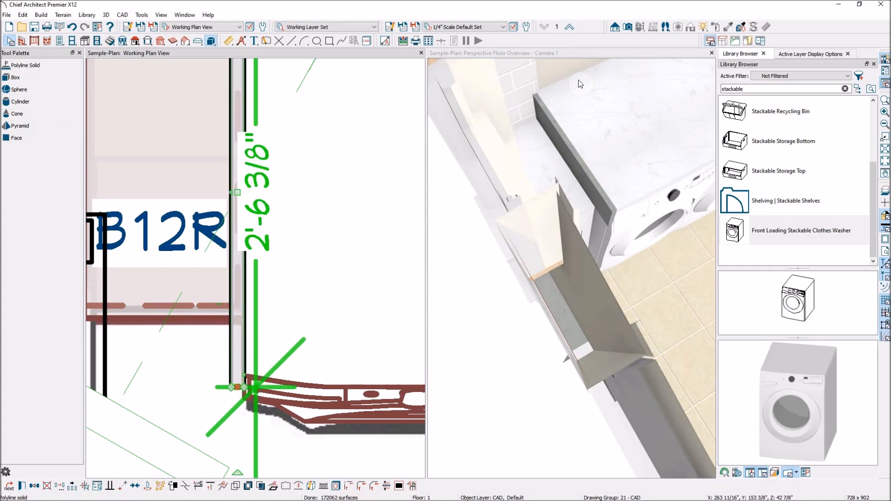
pyautogui.scroll(-2, 284, 248)
pyautogui.scroll(4, 243, 62)
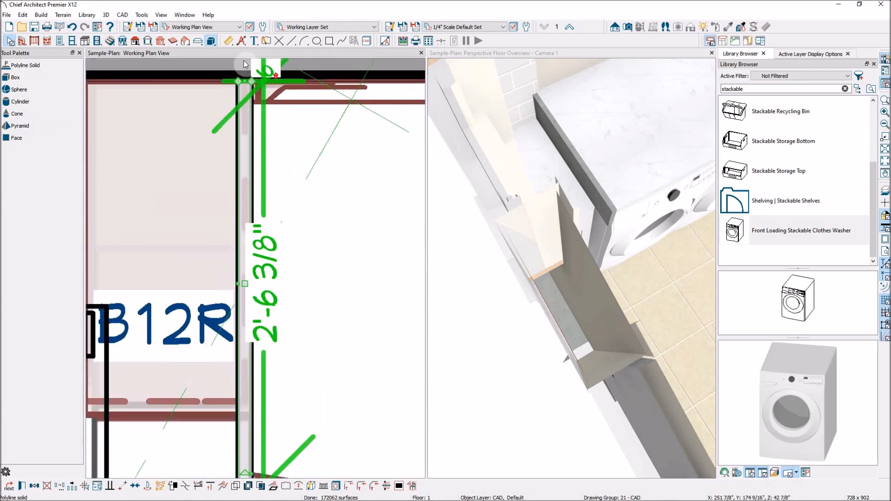
# Step: Apply the countertop's Eternal Statuario material to the polyline solid side panel beside the washer in the 3D view
pyautogui.scroll(-3, 241, 69)
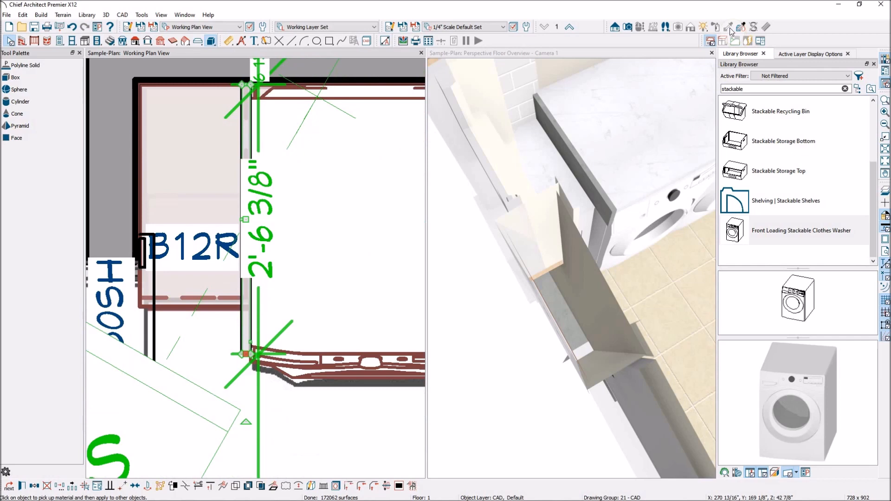
pyautogui.click(651, 51)
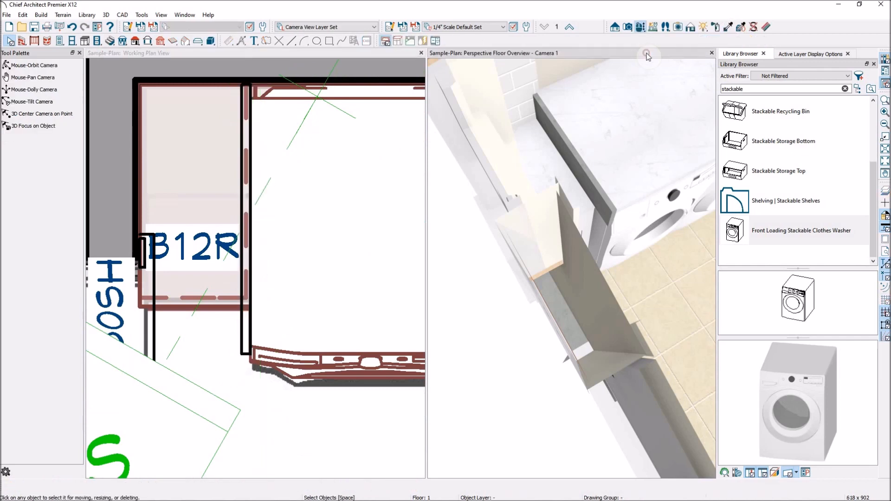
pyautogui.click(651, 50)
pyautogui.click(728, 26)
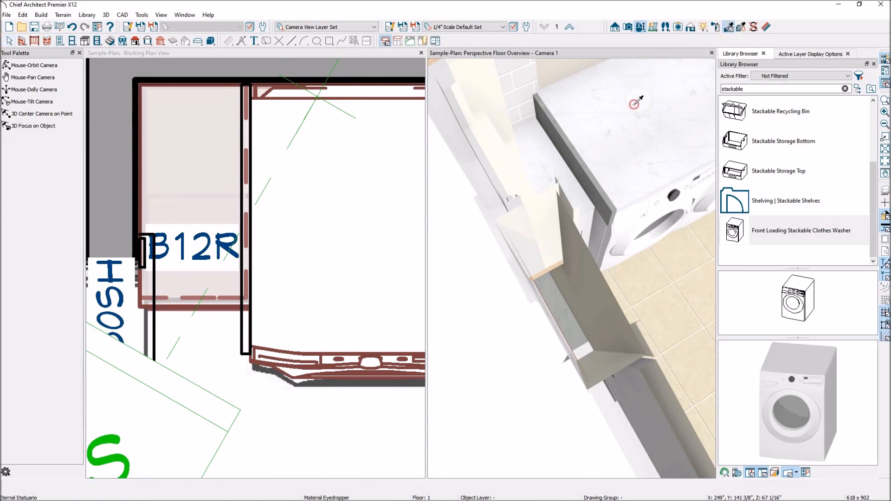
pyautogui.click(577, 158)
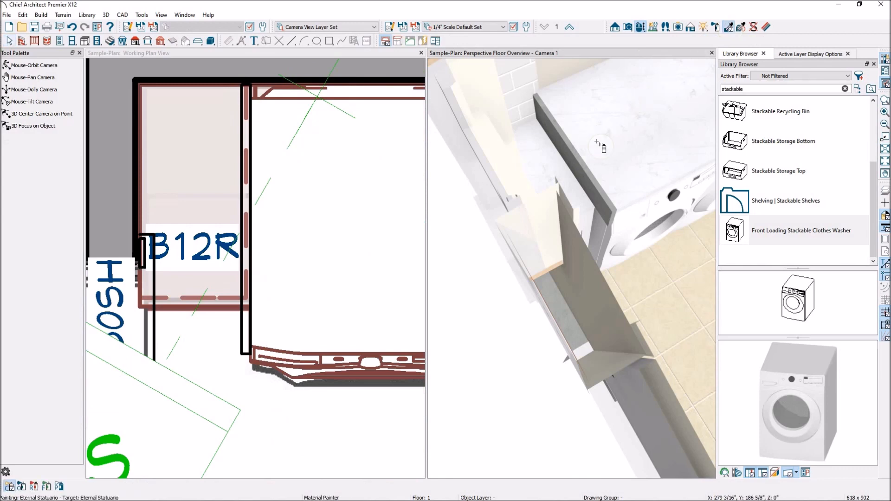
pyautogui.click(579, 160)
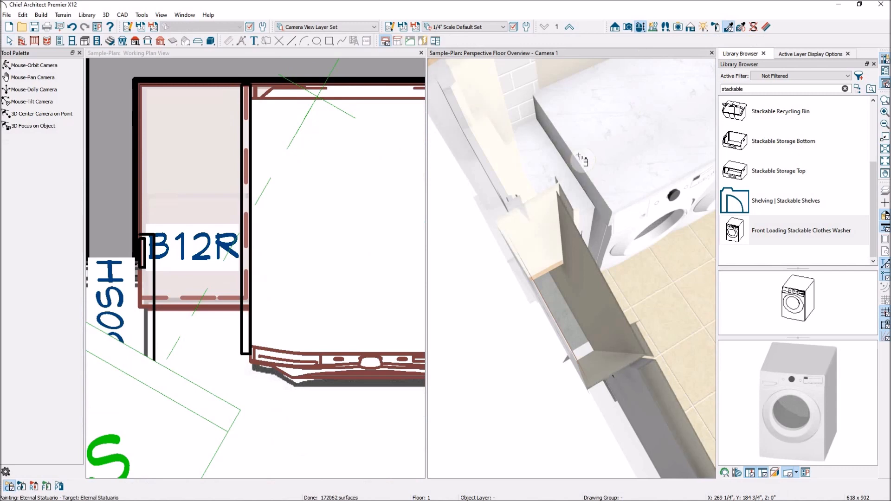
pyautogui.press('Escape')
pyautogui.moveTo(527, 200); pyautogui.dragTo(597, 187)
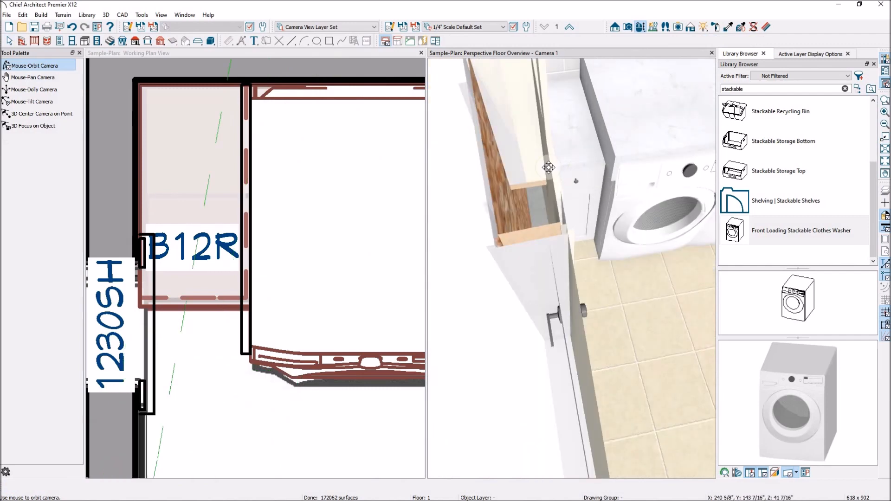
pyautogui.moveTo(568, 170); pyautogui.dragTo(606, 155)
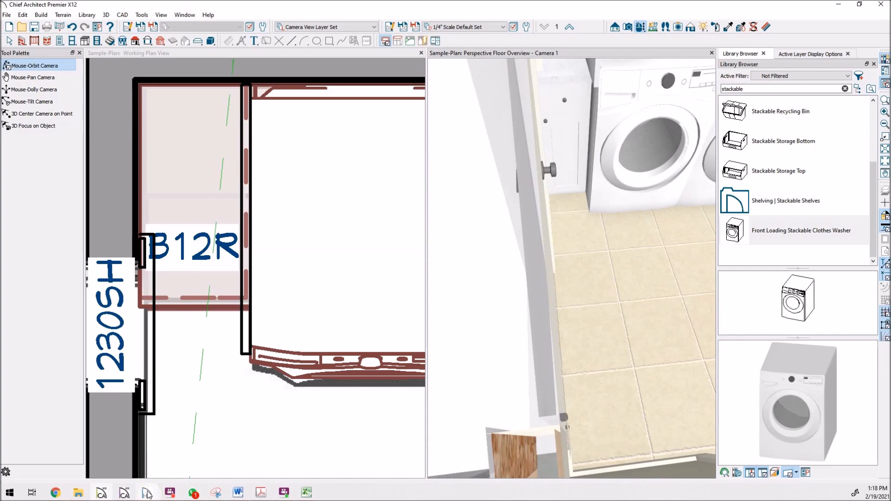
# Step: Switch to Home Designer Pro and draw a small rectangular slab outside the utility room, near its exterior door
pyautogui.click(153, 495)
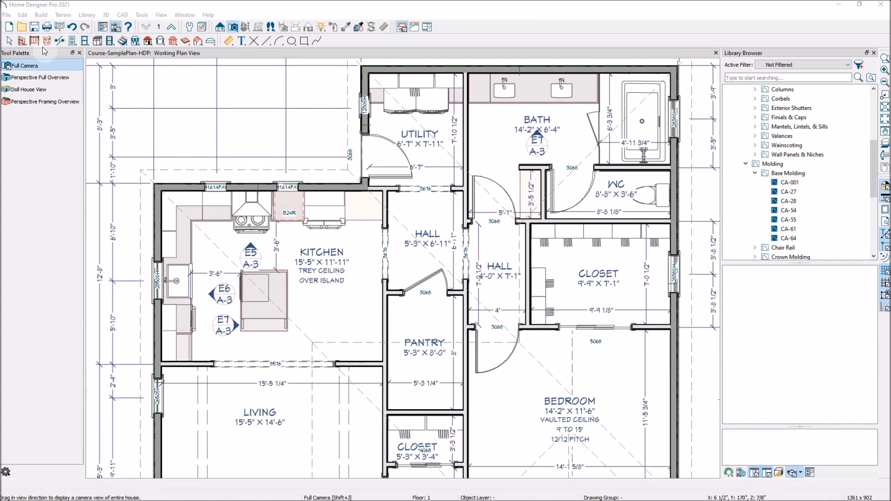
pyautogui.click(46, 16)
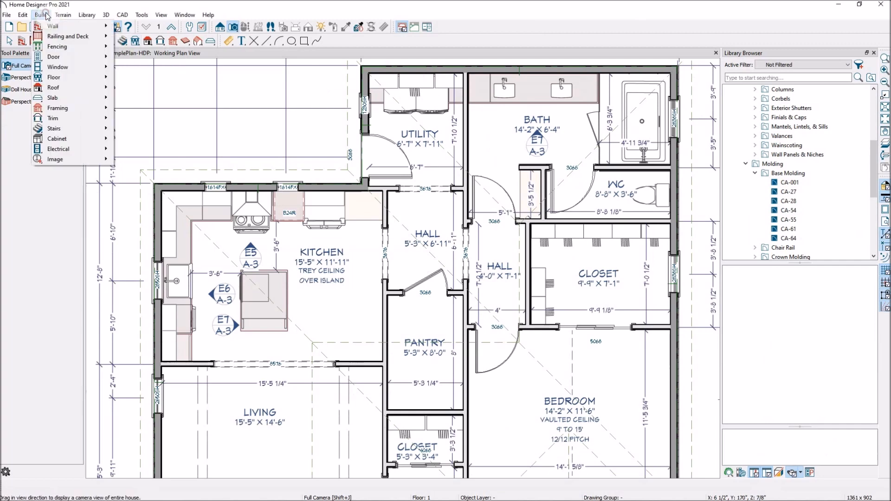
pyautogui.click(75, 98)
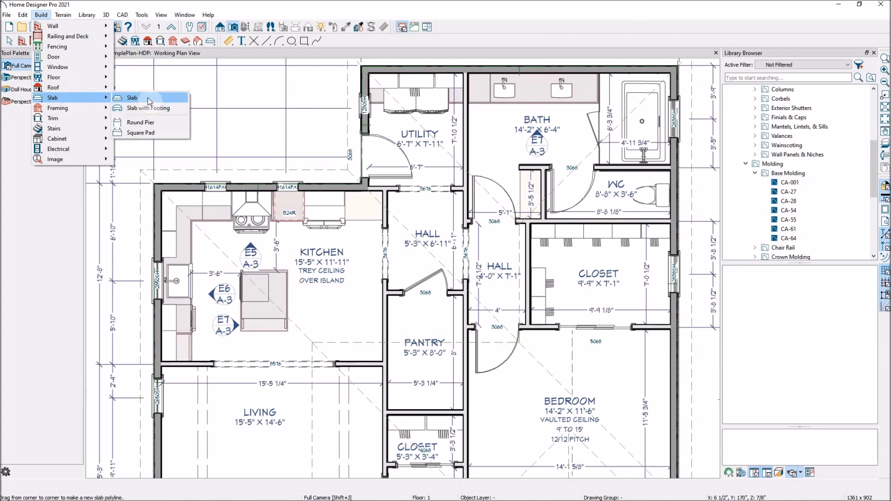
pyautogui.click(132, 97)
pyautogui.scroll(1, 327, 104)
pyautogui.scroll(5, 327, 104)
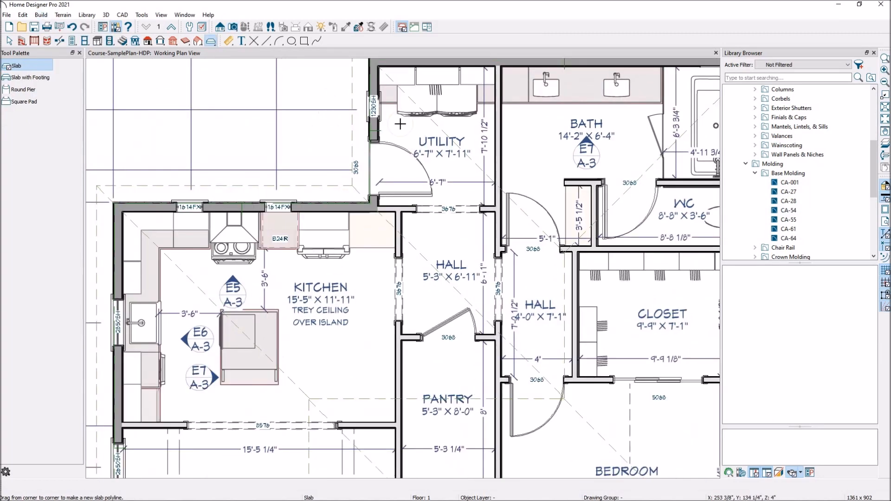
pyautogui.scroll(-2, 453, 162)
pyautogui.moveTo(258, 86)
pyautogui.mouseDown()
pyautogui.moveTo(297, 126)
pyautogui.moveTo(286, 114)
pyautogui.mouseUp()
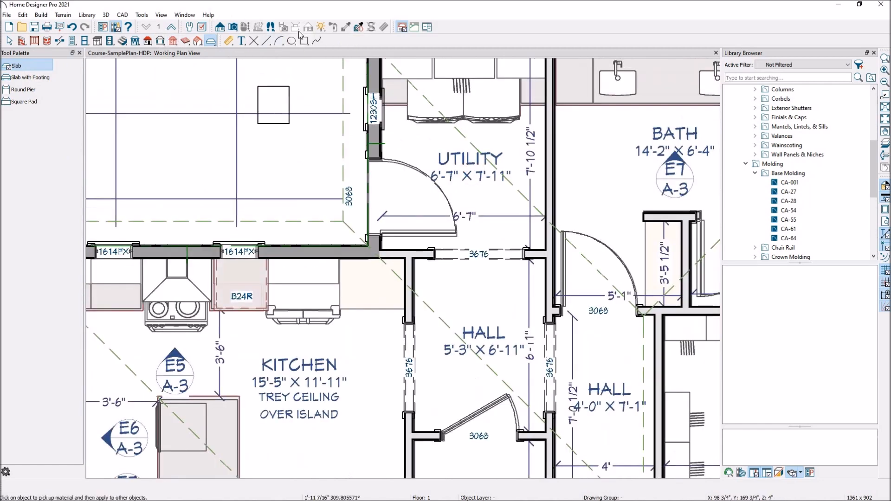
# Step: Create a Perspective Full Overview that shows the new slab beside the arched exterior door
pyautogui.click(233, 27)
pyautogui.click(53, 78)
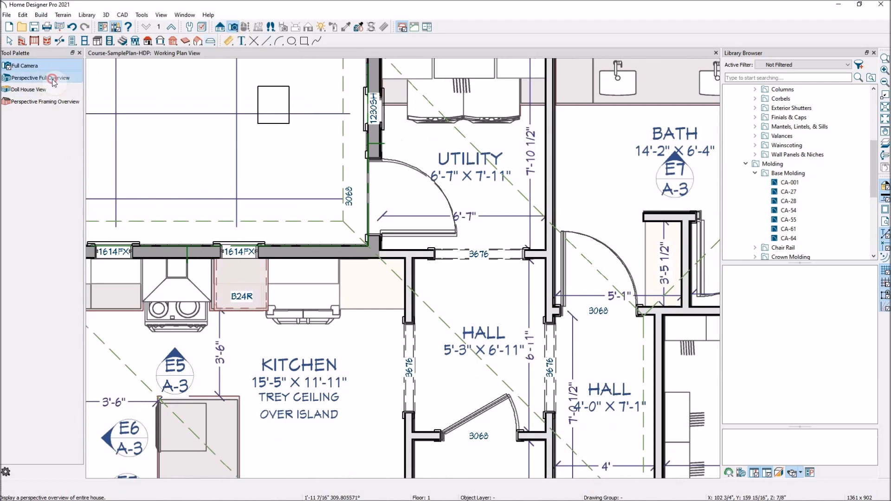
pyautogui.moveTo(235, 235); pyautogui.dragTo(527, 205)
pyautogui.scroll(5, 362, 306)
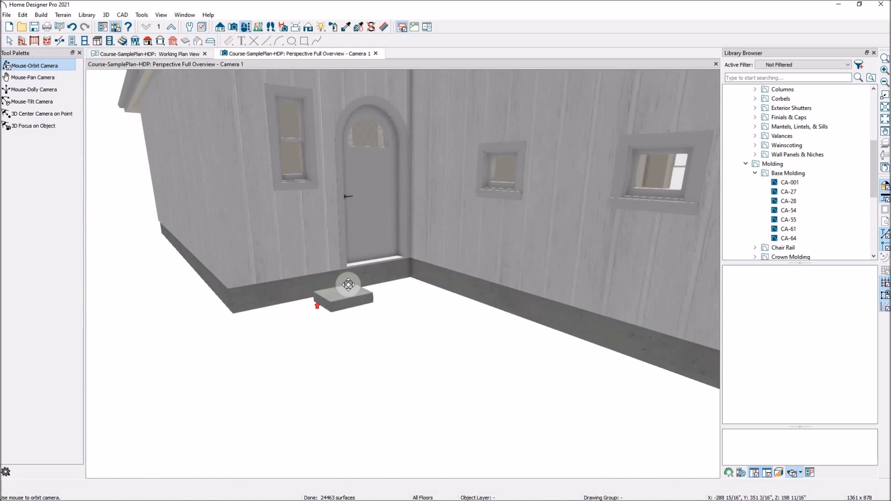
pyautogui.scroll(4, 343, 284)
pyautogui.scroll(-4, 346, 316)
pyautogui.press('space')
# Step: Resize the slab in the 3D view and set its Floor to Top height to 42"
pyautogui.click(344, 334)
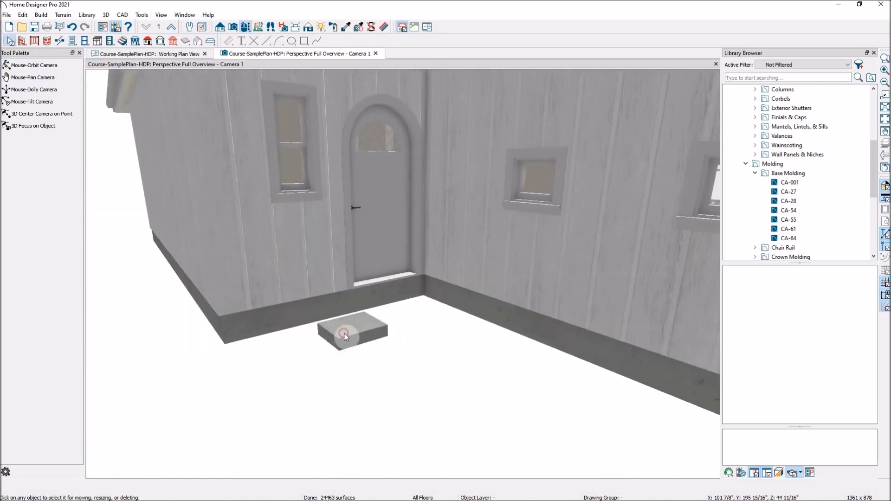
pyautogui.moveTo(364, 331); pyautogui.dragTo(290, 336)
pyautogui.click(15, 486)
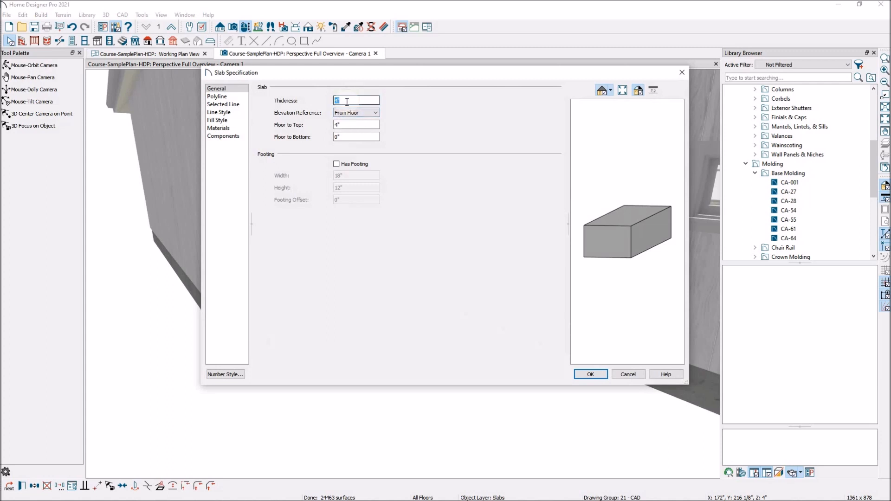
pyautogui.press('Tab')
pyautogui.press('Tab')
pyautogui.click(589, 374)
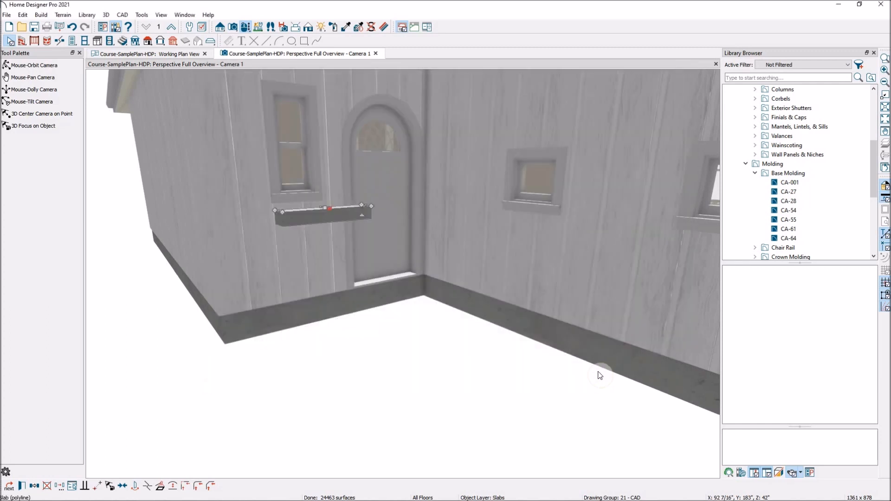
# Step: Extend the raised slab's underside downward to a thickness of 12", and narrow the slab slightly by moving its long face
pyautogui.click(318, 216)
pyautogui.scroll(4, 319, 218)
pyautogui.scroll(-2, 325, 223)
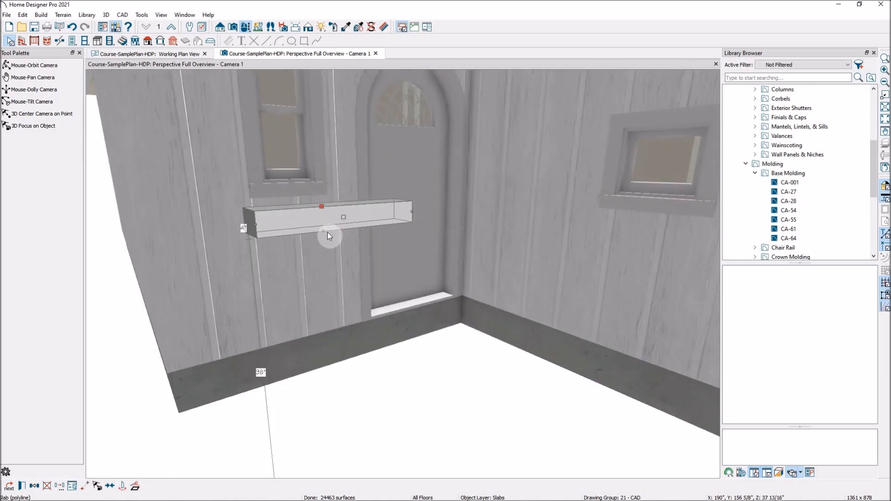
pyautogui.moveTo(327, 232); pyautogui.dragTo(334, 285)
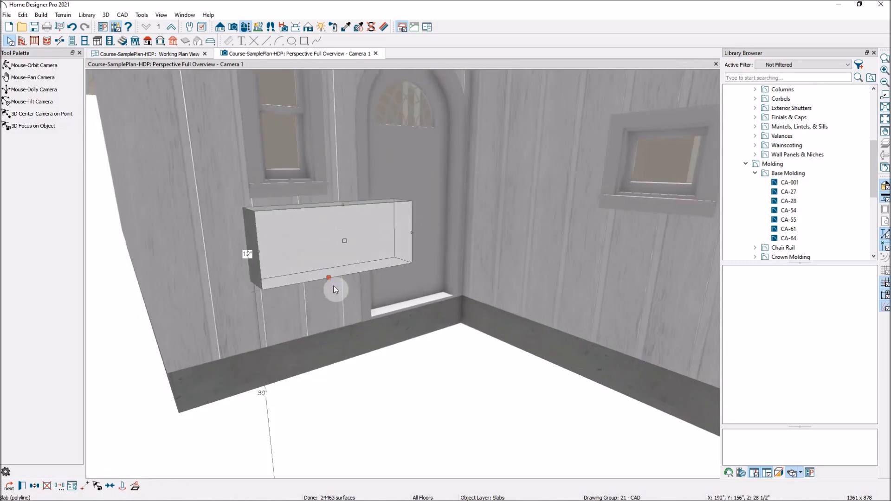
pyautogui.click(253, 233)
pyautogui.moveTo(258, 250); pyautogui.dragTo(252, 245)
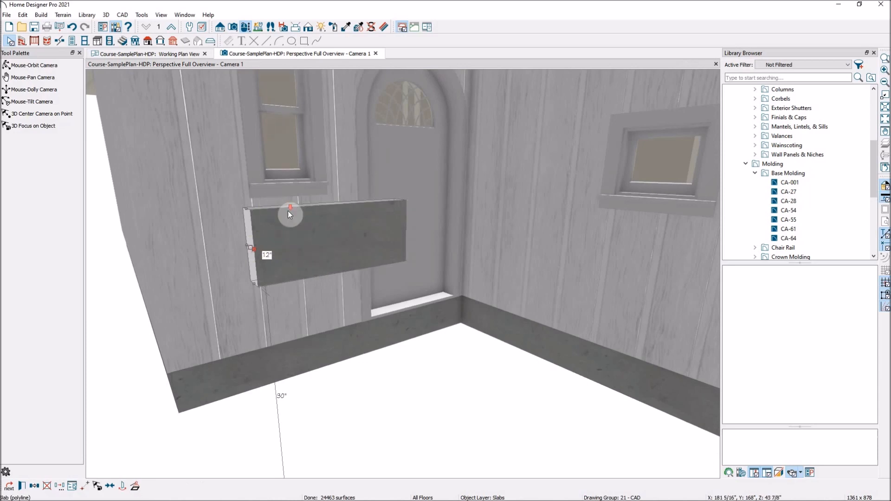
pyautogui.scroll(-2, 312, 218)
pyautogui.scroll(3, 366, 236)
pyautogui.scroll(-2, 330, 224)
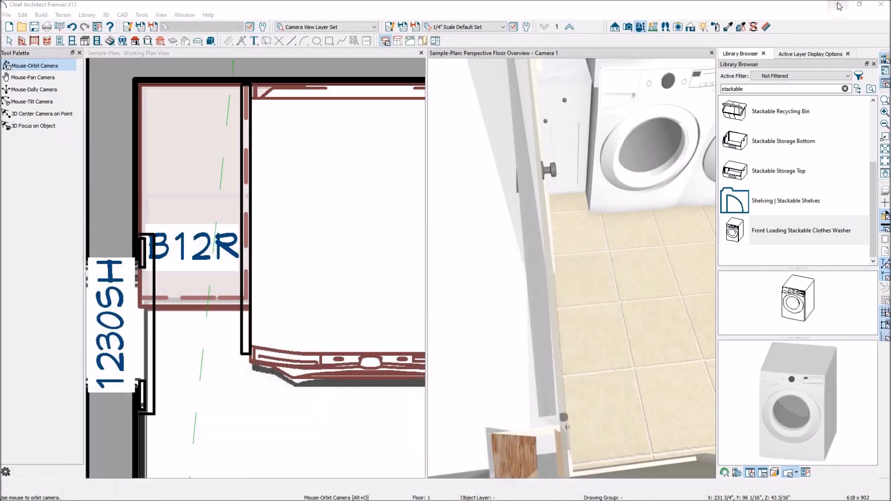
# Step: Return to Chief Architect and copy the 1" side panel to the opposite side of the washer and dryer, about 4'-5 1/2" away
pyautogui.moveTo(559, 179); pyautogui.dragTo(608, 162)
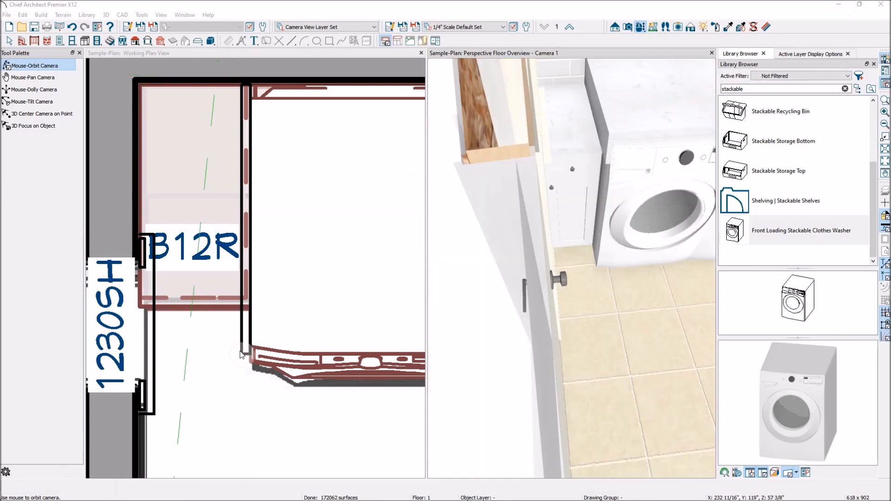
pyautogui.click(241, 354)
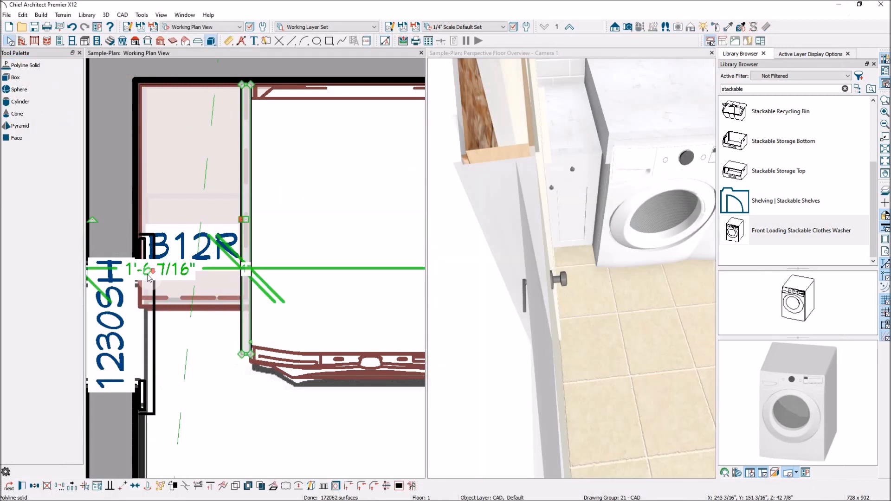
pyautogui.scroll(-5, 149, 277)
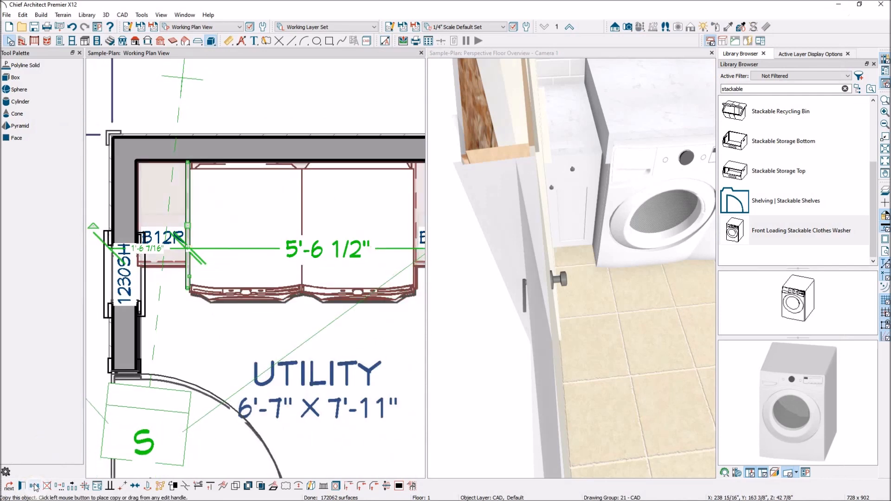
pyautogui.click(35, 487)
pyautogui.click(34, 489)
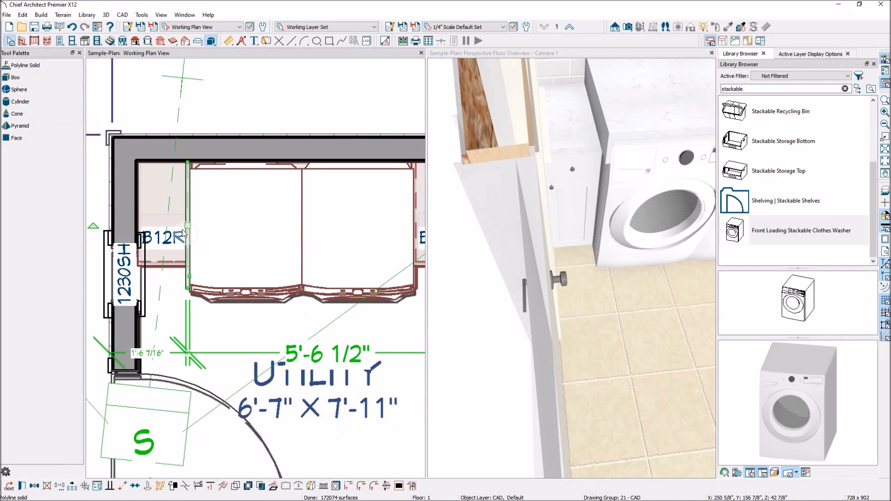
pyautogui.moveTo(188, 226); pyautogui.dragTo(413, 227)
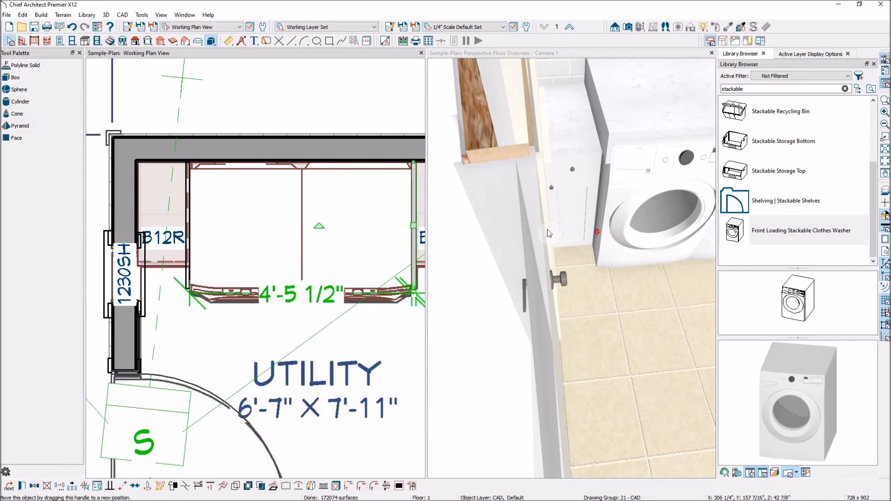
# Step: Examine the copied side panel and the raised countertop over the washer and dryer in the 3D view
pyautogui.scroll(-6, 617, 212)
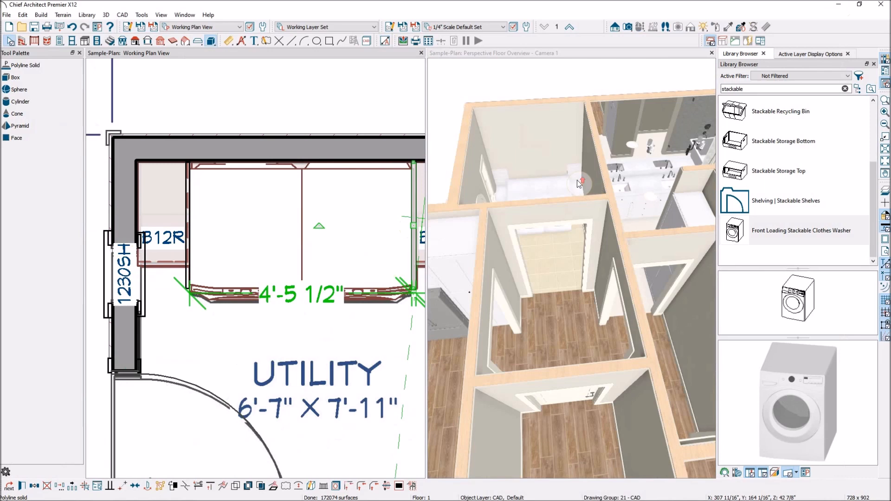
pyautogui.scroll(8, 578, 180)
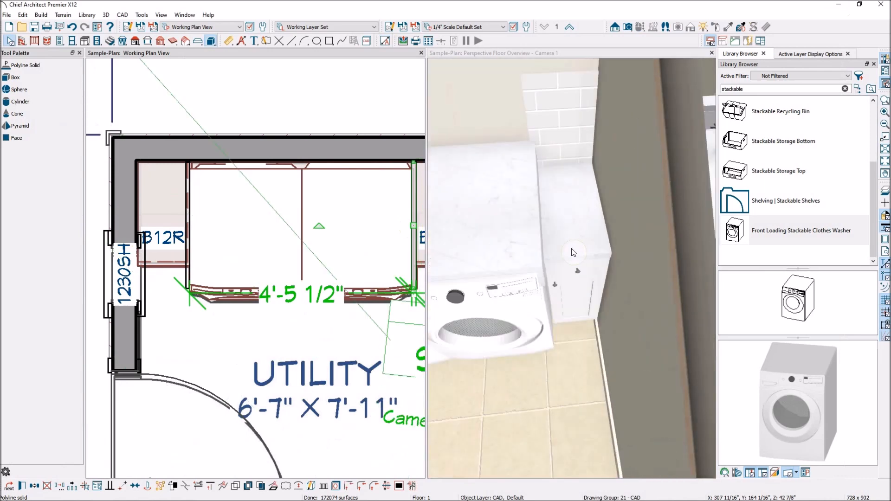
pyautogui.scroll(2, 576, 252)
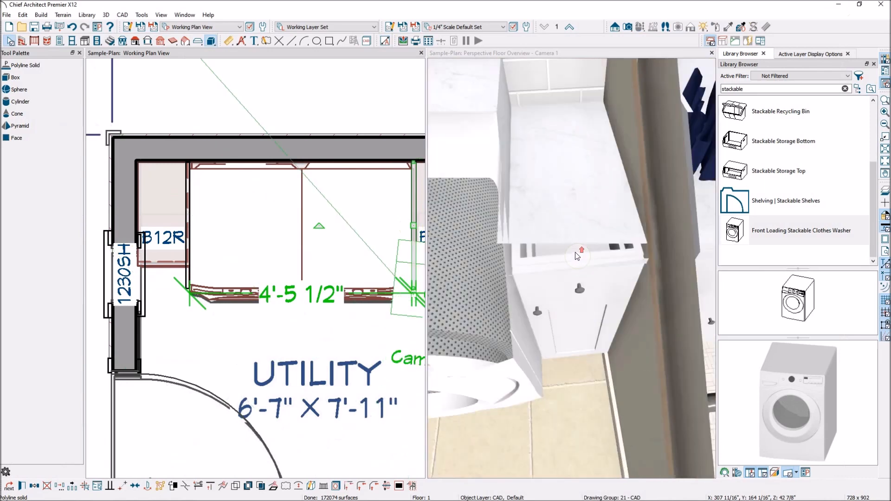
pyautogui.scroll(-2, 576, 253)
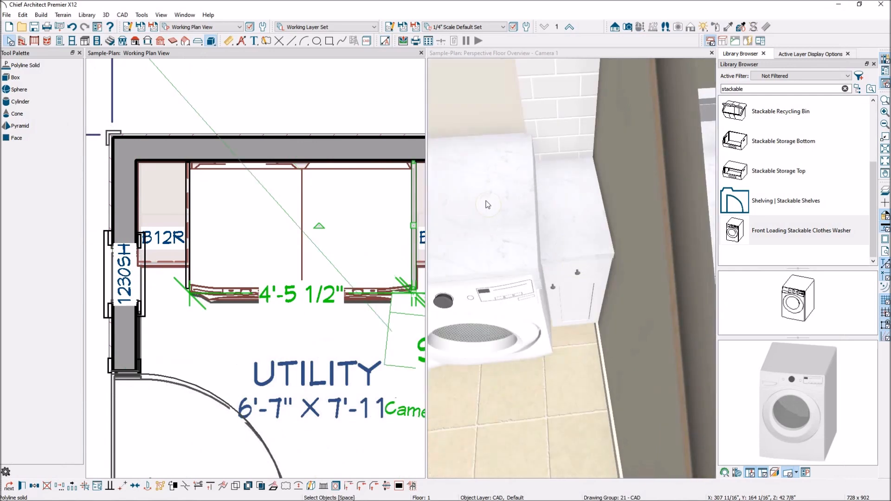
pyautogui.scroll(-6, 568, 228)
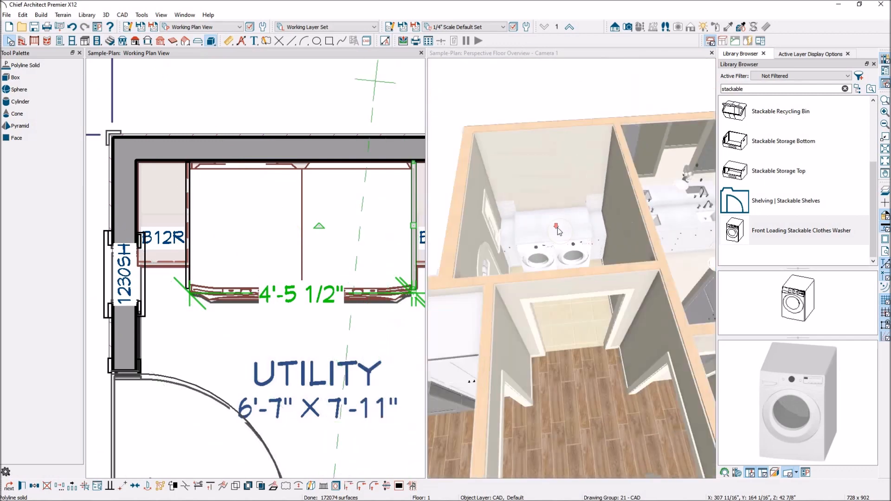
pyautogui.scroll(5, 541, 232)
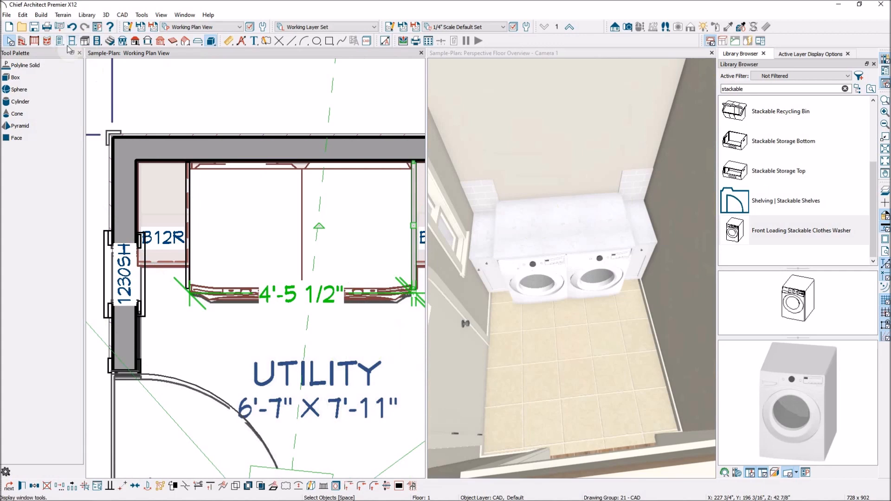
# Step: Draw a rectangular custom backsplash on the back wall above the raised countertop in the 3D view
pyautogui.click(85, 40)
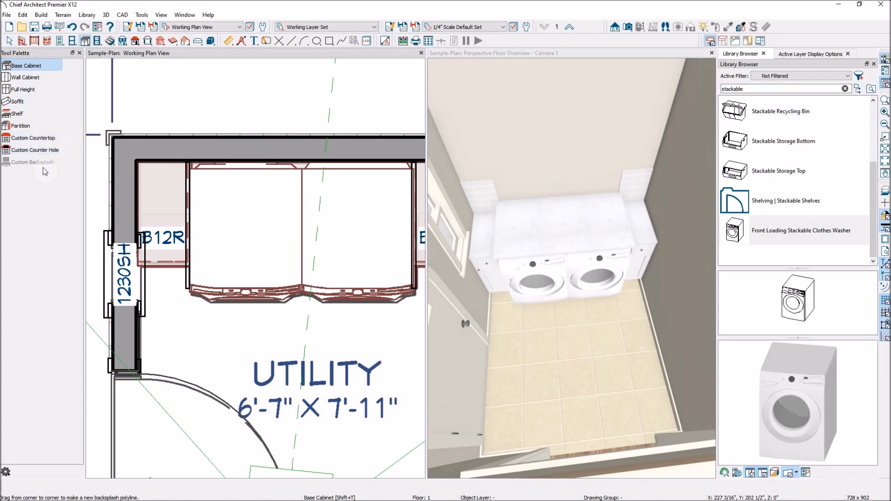
pyautogui.click(536, 56)
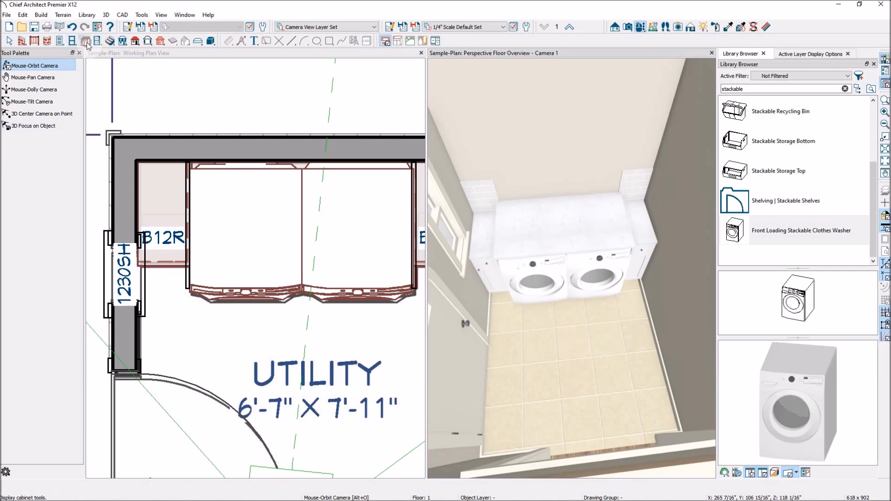
pyautogui.click(93, 54)
pyautogui.click(46, 162)
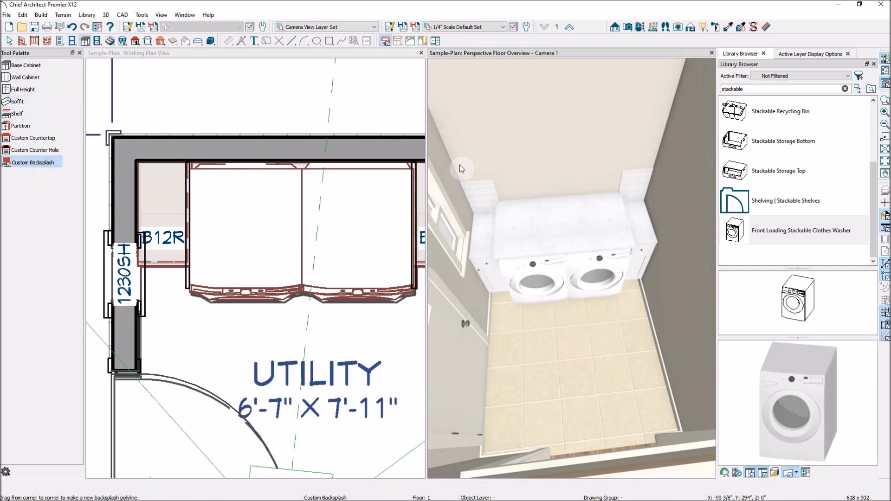
pyautogui.moveTo(499, 201); pyautogui.dragTo(637, 87)
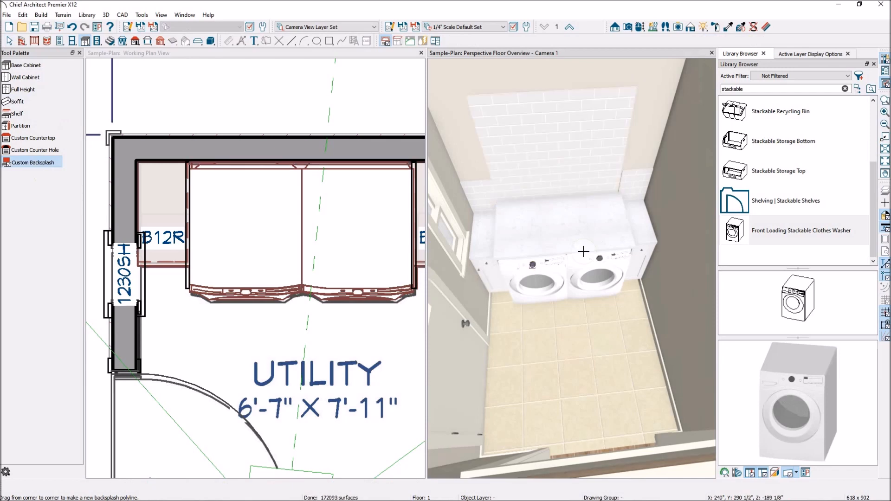
# Step: Examine how the new backsplash meets the raised countertop and the existing side backsplashes in the 3D view
pyautogui.scroll(5, 624, 143)
pyautogui.press('space')
pyautogui.click(603, 154)
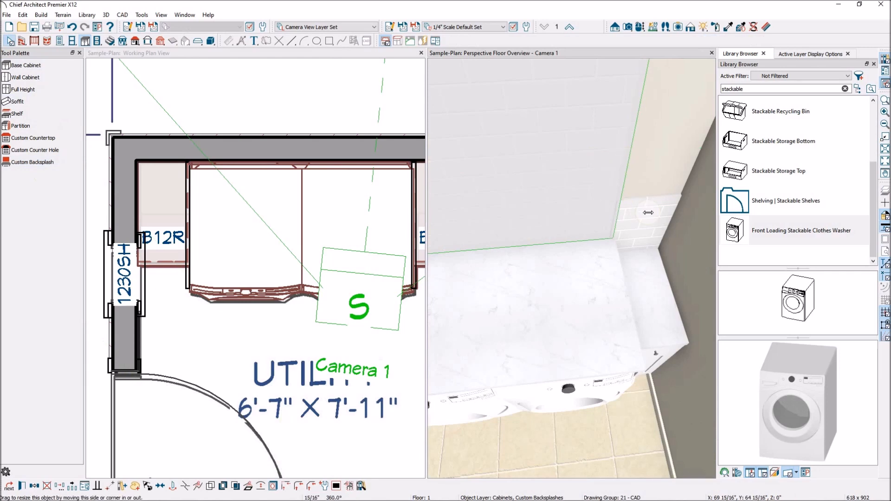
pyautogui.scroll(-5, 626, 214)
pyautogui.scroll(-4, 626, 215)
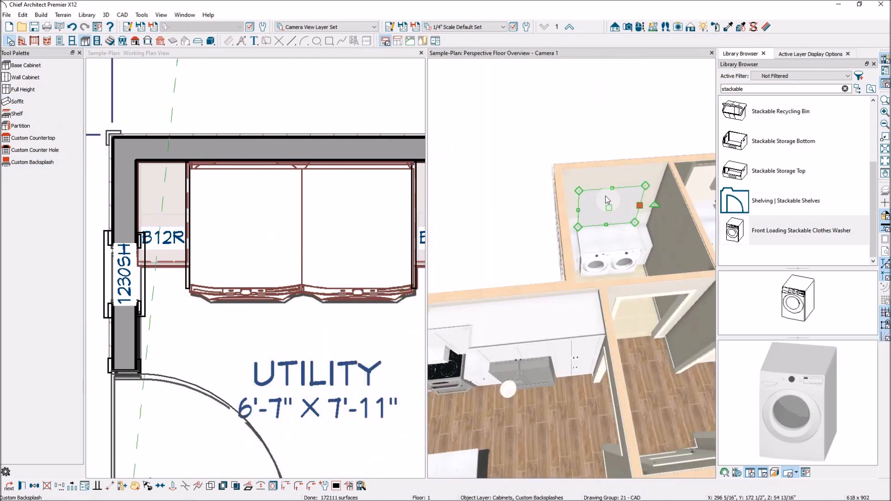
pyautogui.click(611, 156)
pyautogui.scroll(2, 650, 226)
pyautogui.scroll(2, 650, 226)
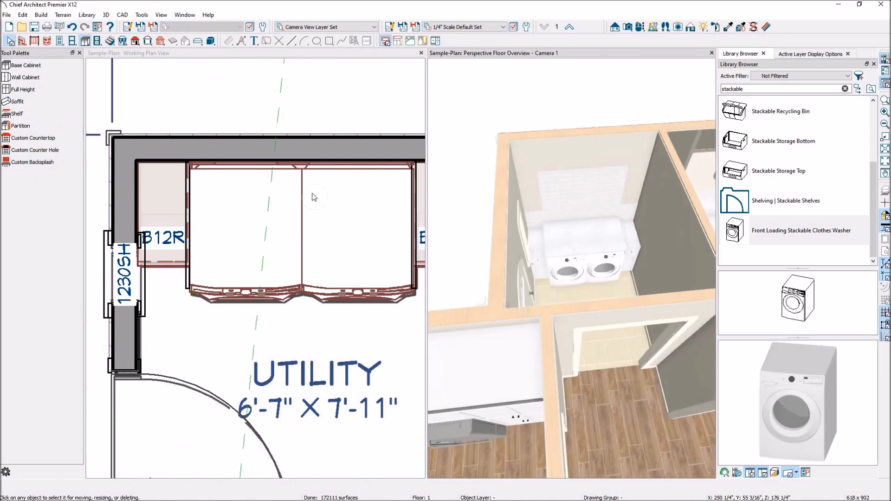
# Step: Place a 24" wide, 42" high wall cabinet in each back corner of the utility room in the plan
pyautogui.scroll(-3, 212, 213)
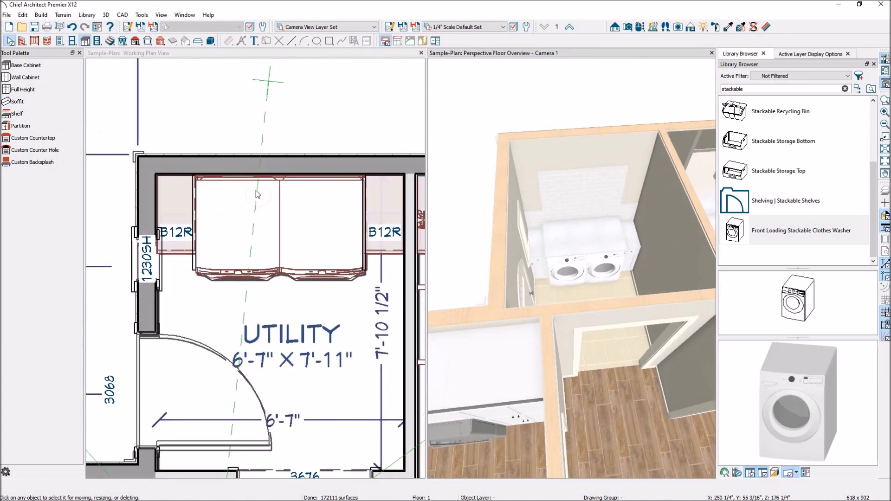
pyautogui.click(26, 77)
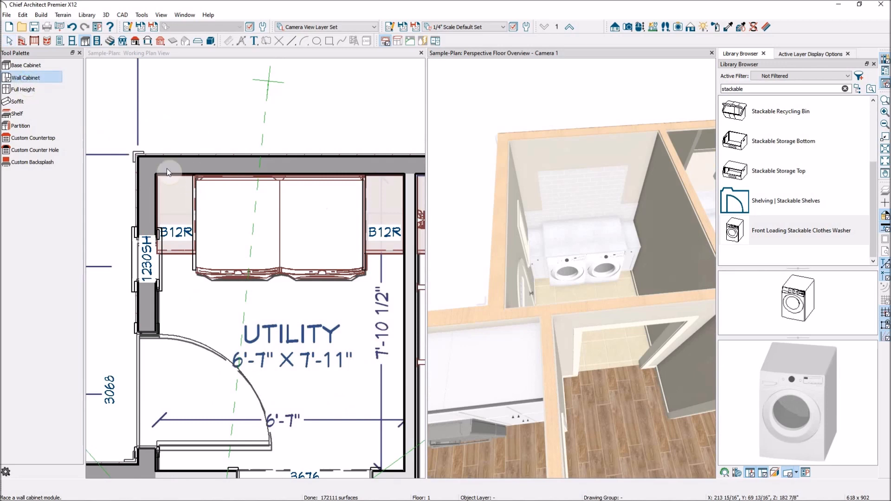
pyautogui.click(181, 55)
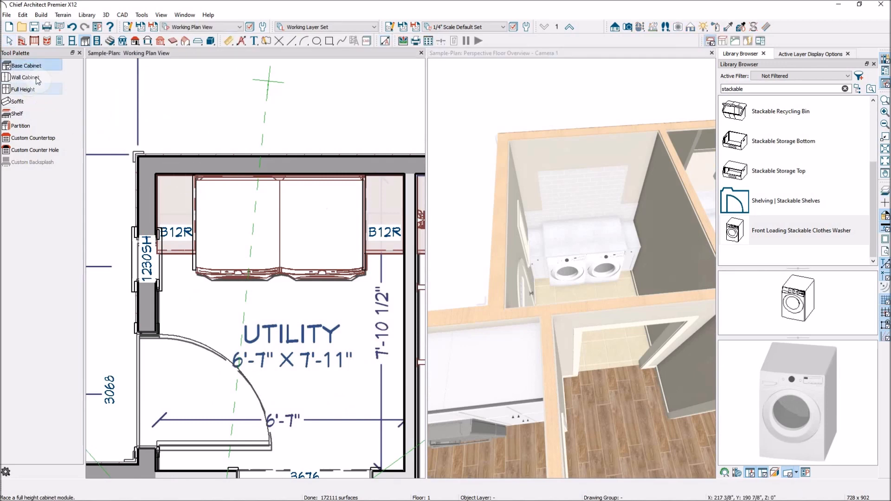
pyautogui.click(184, 184)
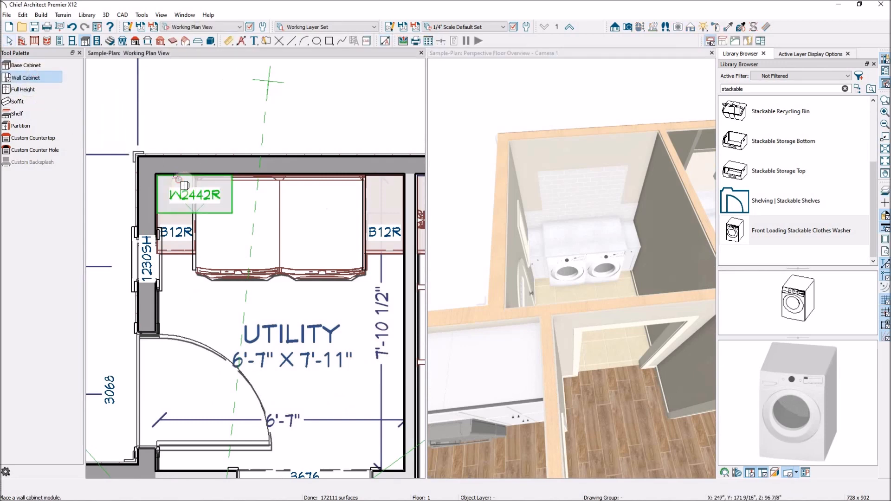
pyautogui.click(179, 181)
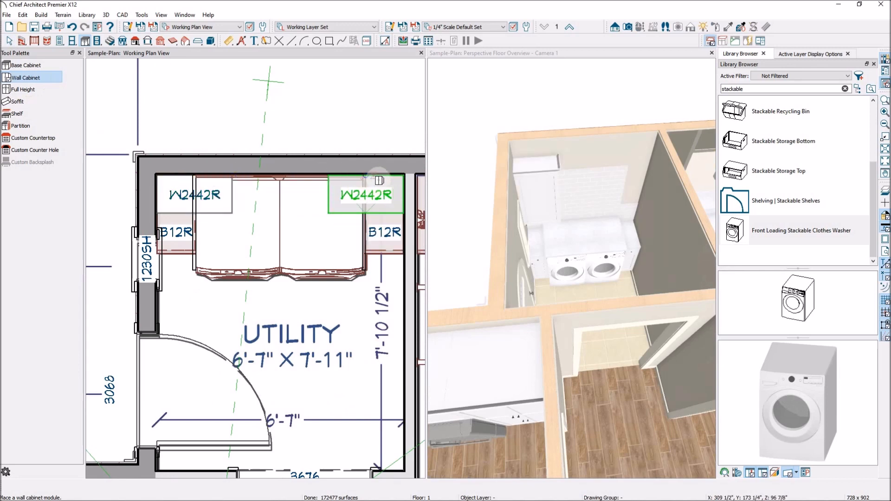
pyautogui.click(380, 180)
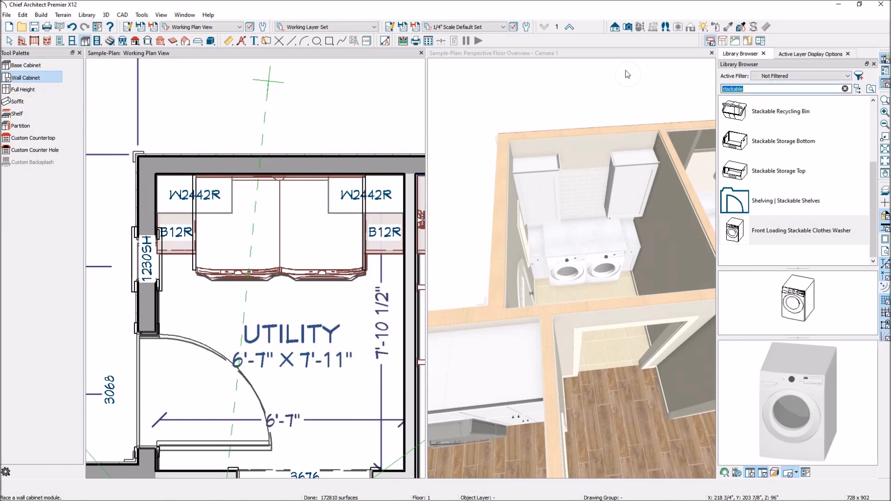
# Step: Search the library for "closet" and place the Closet Shelf w/ Rod with hangers on the back wall between the wall cabinets
pyautogui.write('d')
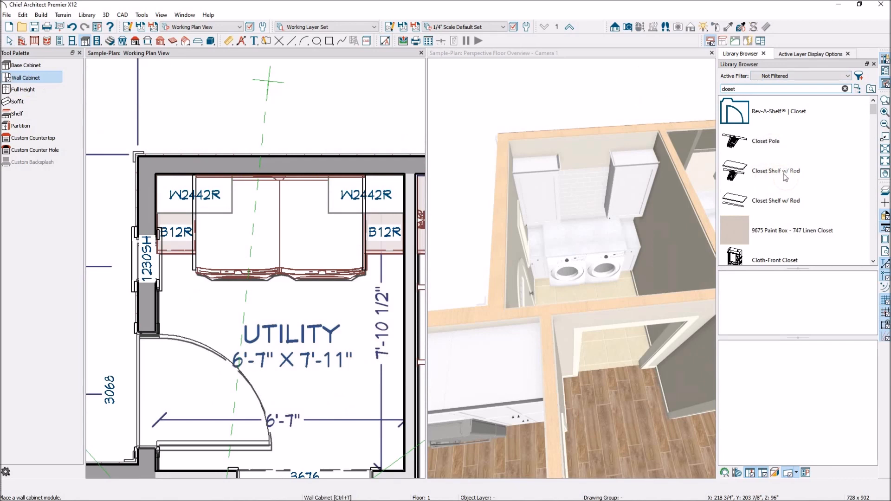
pyautogui.click(744, 171)
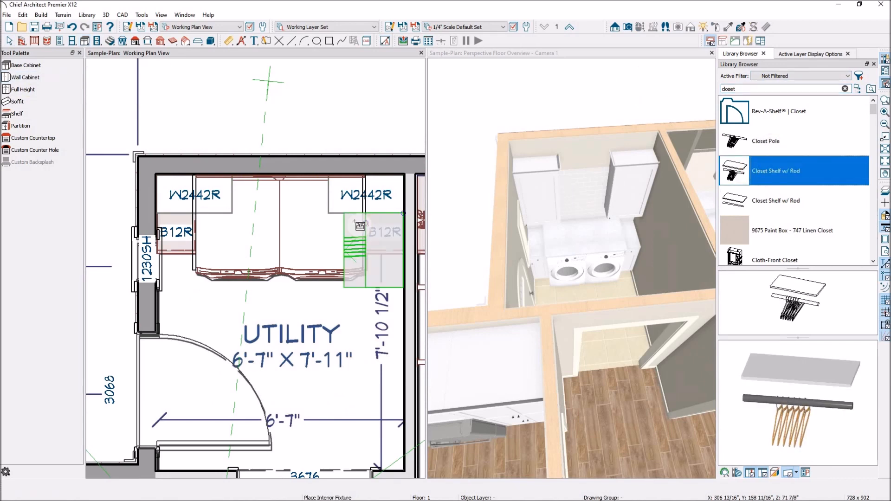
pyautogui.click(279, 180)
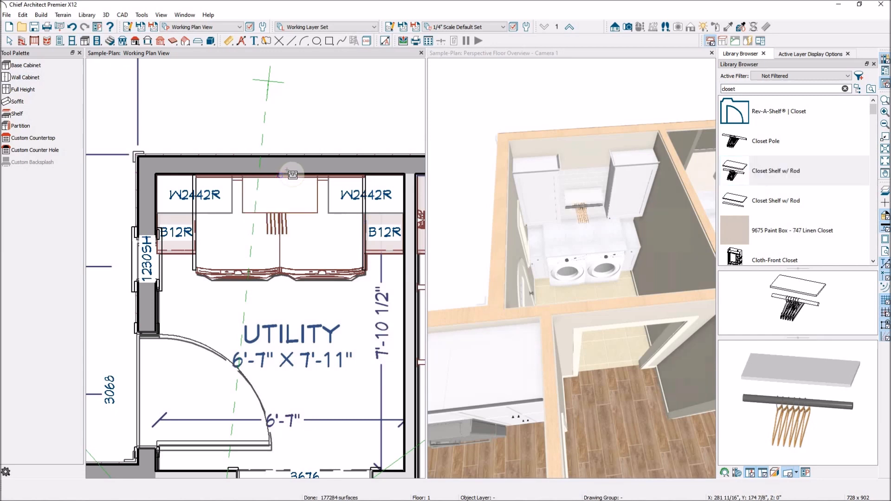
# Step: Stretch both ends of the closet shelf to meet the wall cabinets, making it 2'-7" wide
pyautogui.scroll(1, 301, 214)
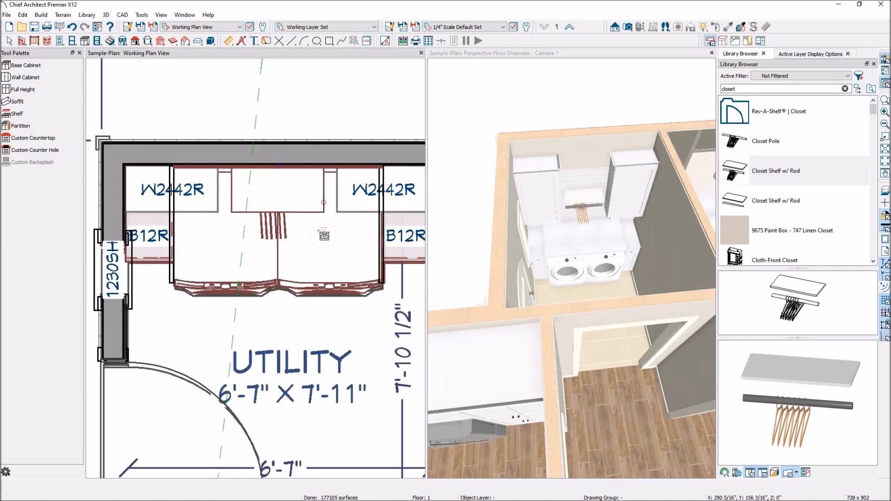
pyautogui.click(323, 203)
pyautogui.moveTo(329, 200); pyautogui.dragTo(343, 200)
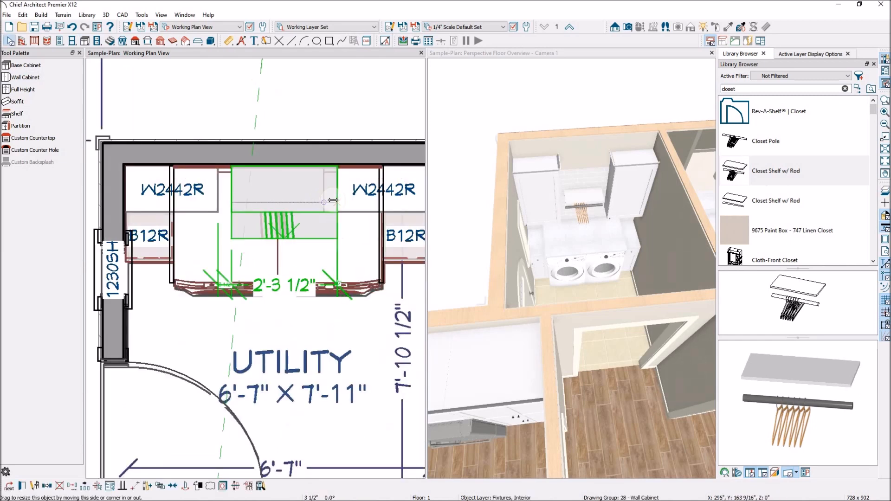
pyautogui.moveTo(243, 205); pyautogui.dragTo(218, 200)
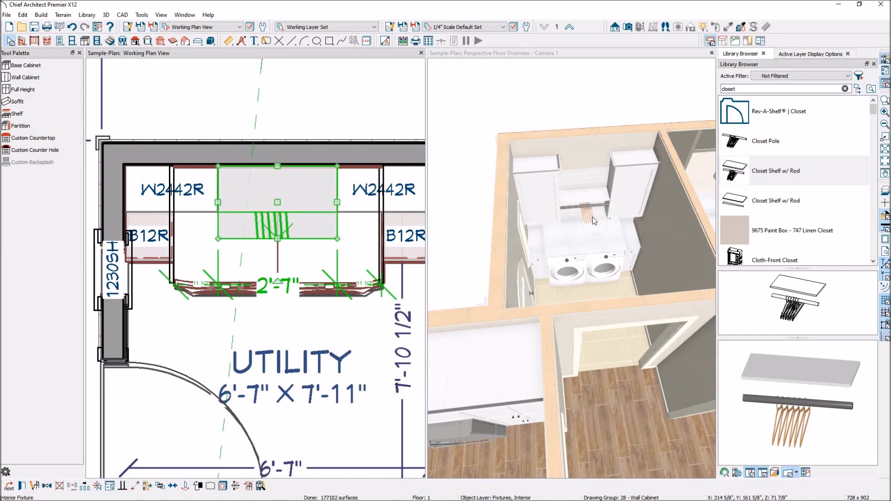
# Step: Switch the door of the wall cabinet on the window side to left-hinged
pyautogui.click(540, 199)
pyautogui.click(545, 197)
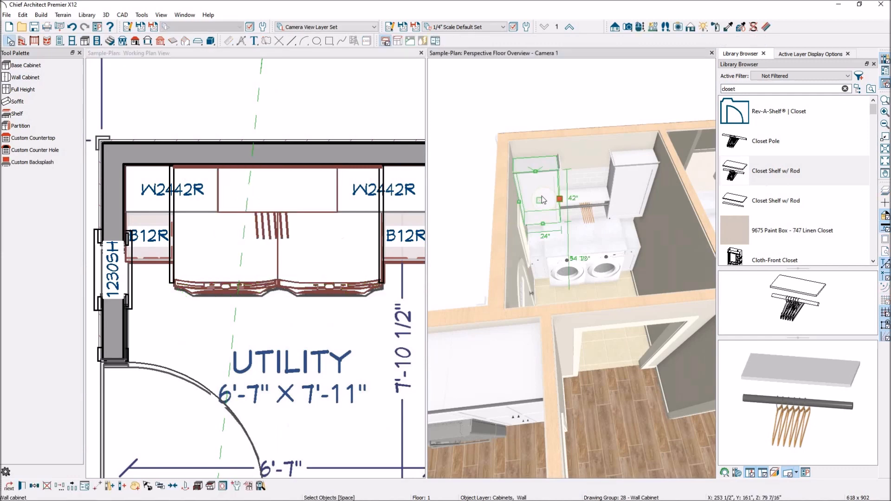
pyautogui.moveTo(539, 201)
pyautogui.mouseDown()
pyautogui.moveTo(547, 276)
pyautogui.moveTo(544, 187)
pyautogui.mouseUp()
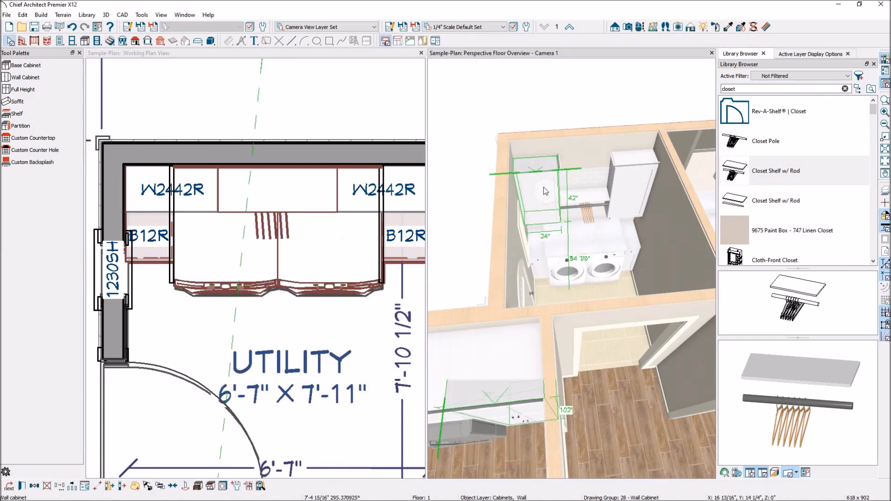
pyautogui.moveTo(512, 235); pyautogui.dragTo(452, 306)
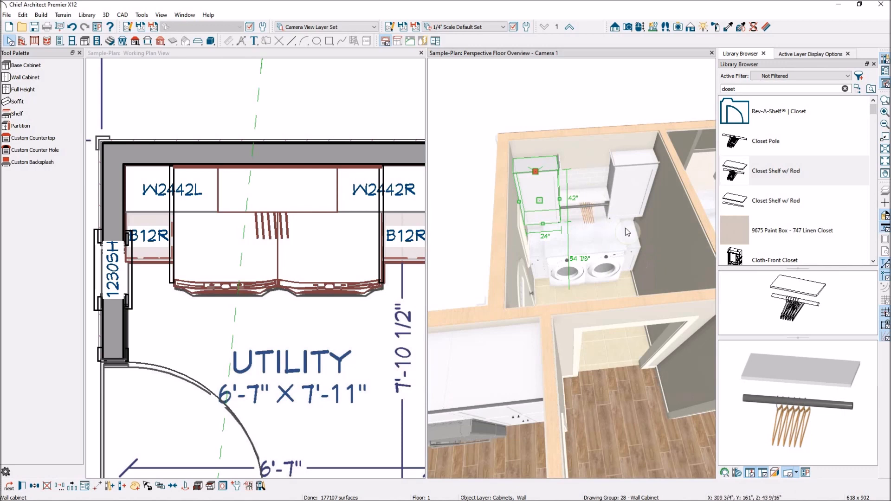
# Step: Extend the custom backsplash up to the top of the back wall and out to both side walls
pyautogui.click(603, 182)
pyautogui.moveTo(583, 168); pyautogui.dragTo(577, 138)
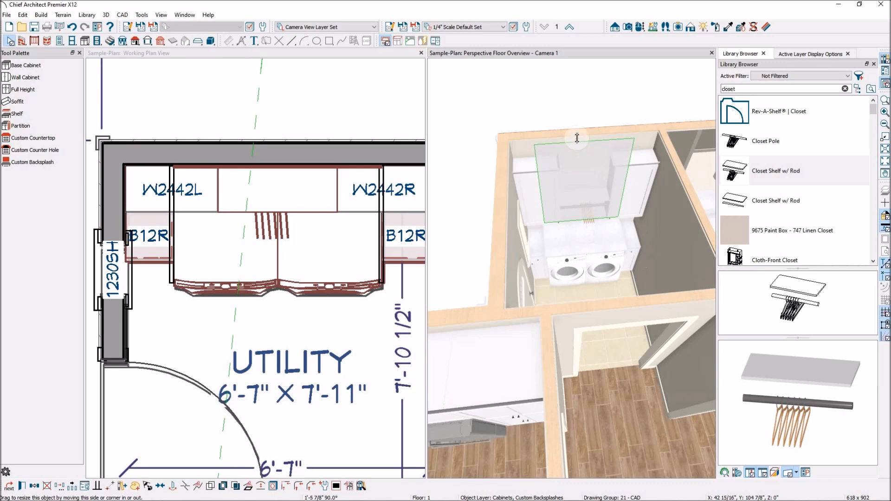
pyautogui.click(551, 191)
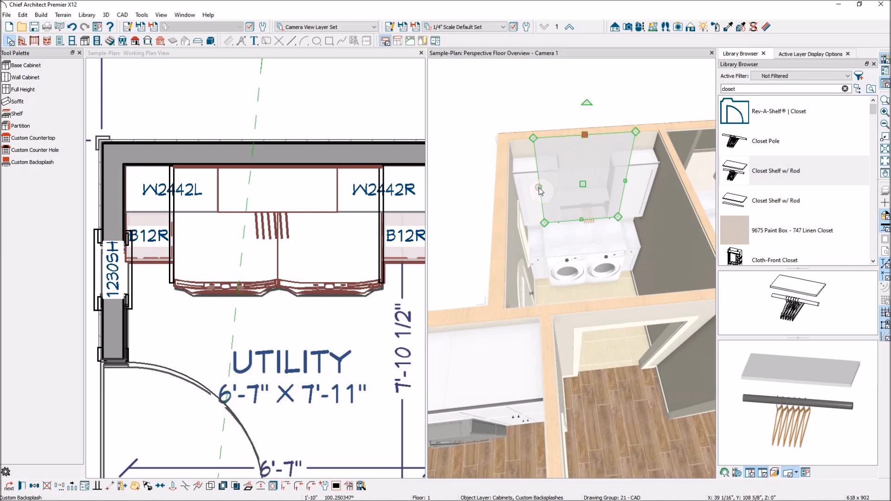
pyautogui.moveTo(538, 188); pyautogui.dragTo(516, 182)
pyautogui.moveTo(634, 192); pyautogui.dragTo(655, 173)
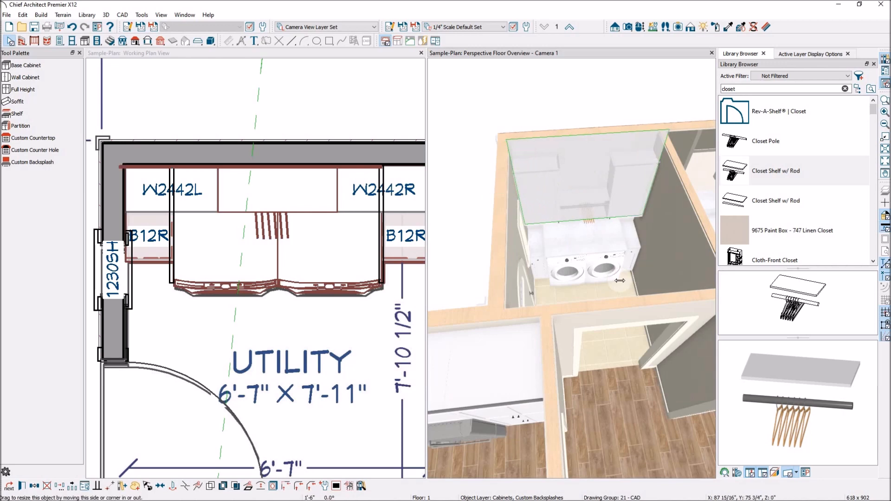
pyautogui.click(564, 111)
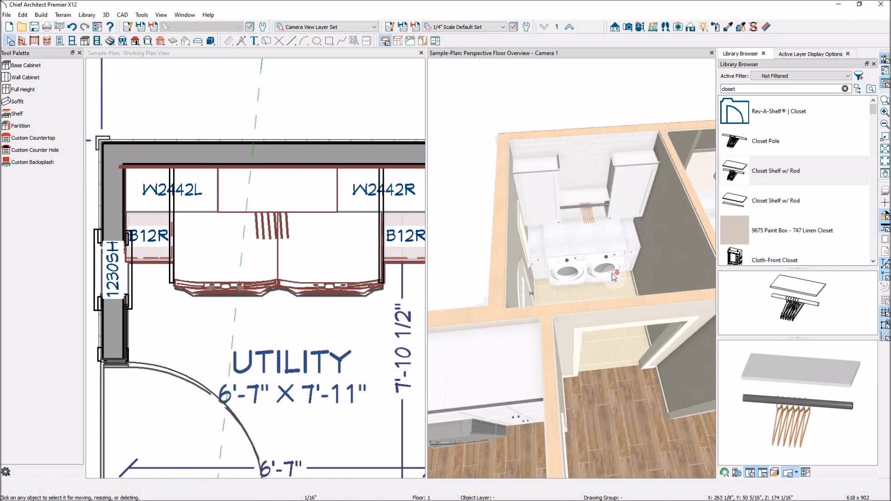
# Step: Clear the library search, collapse the Manufacturer Catalogs and expand the Chief Architect Core Catalogs
pyautogui.scroll(3, 613, 276)
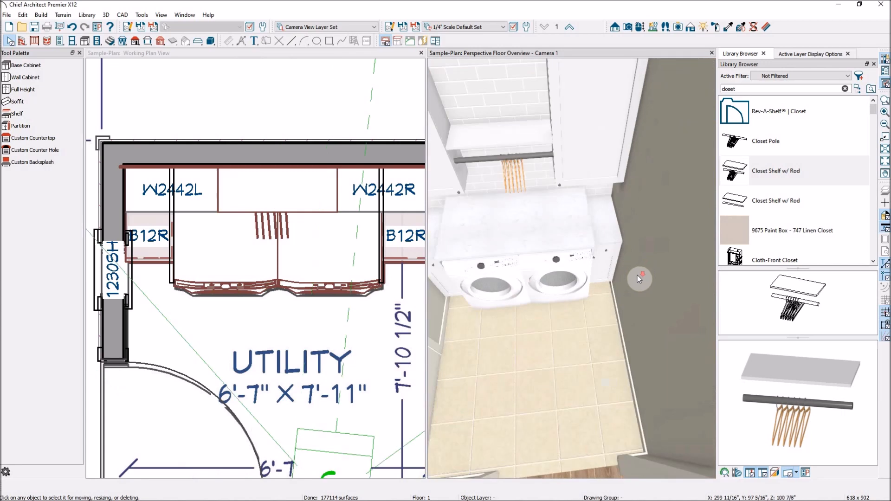
pyautogui.scroll(-4, 639, 279)
pyautogui.scroll(3, 638, 279)
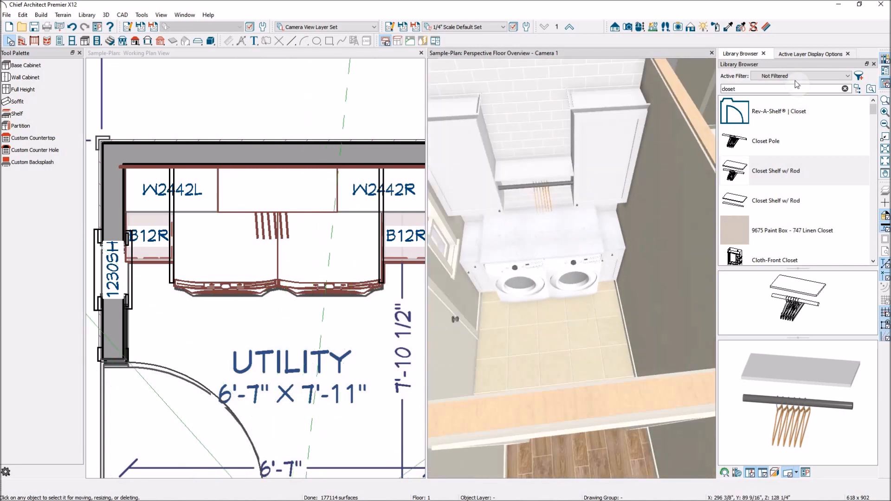
pyautogui.click(845, 88)
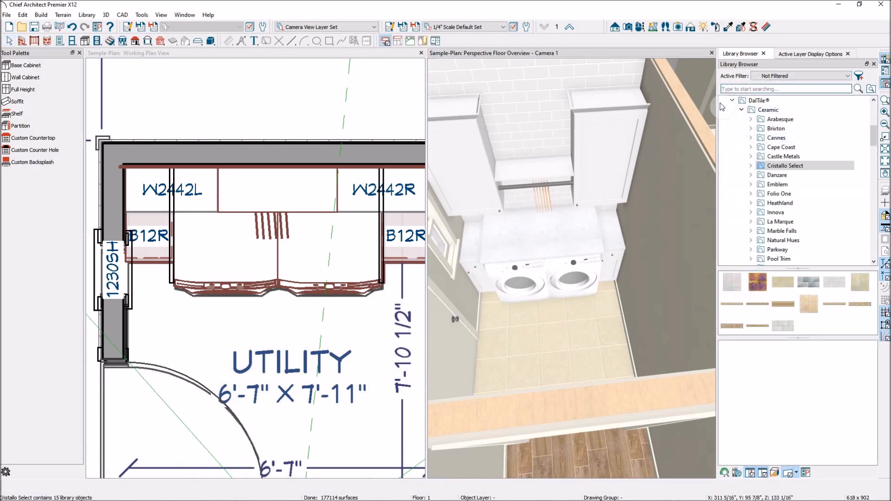
pyautogui.click(733, 100)
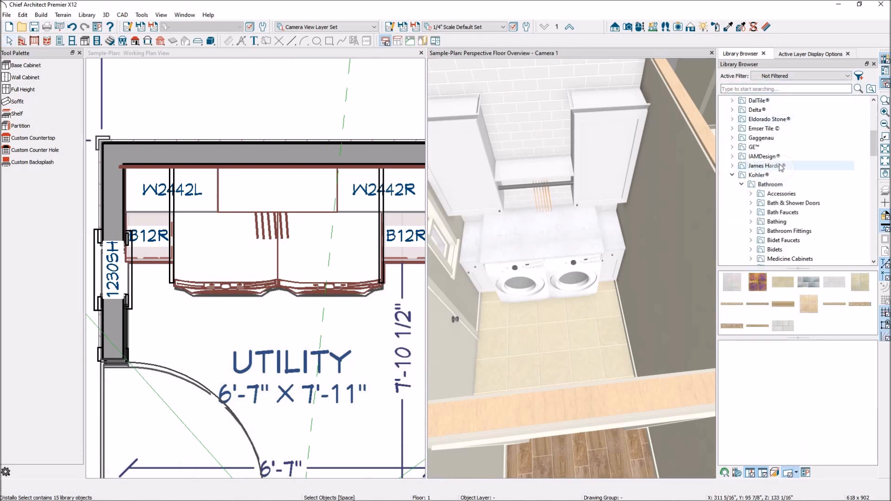
pyautogui.click(733, 175)
pyautogui.scroll(8, 859, 139)
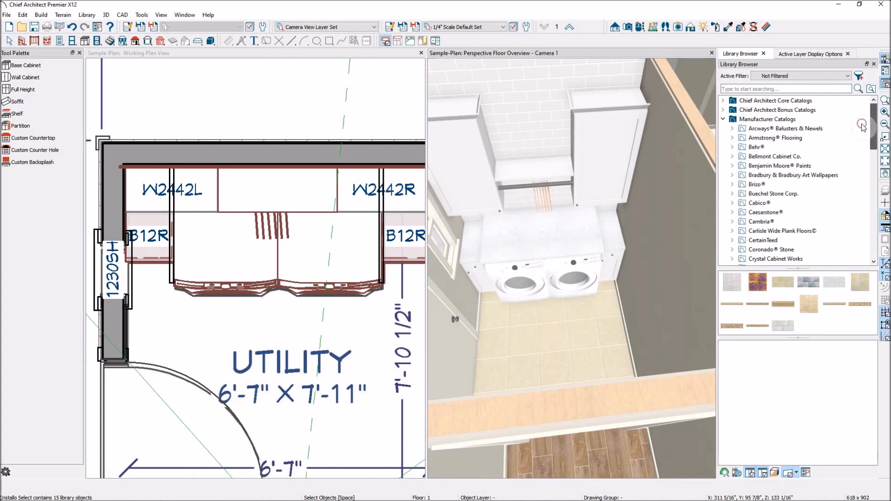
pyautogui.click(723, 119)
pyautogui.click(723, 100)
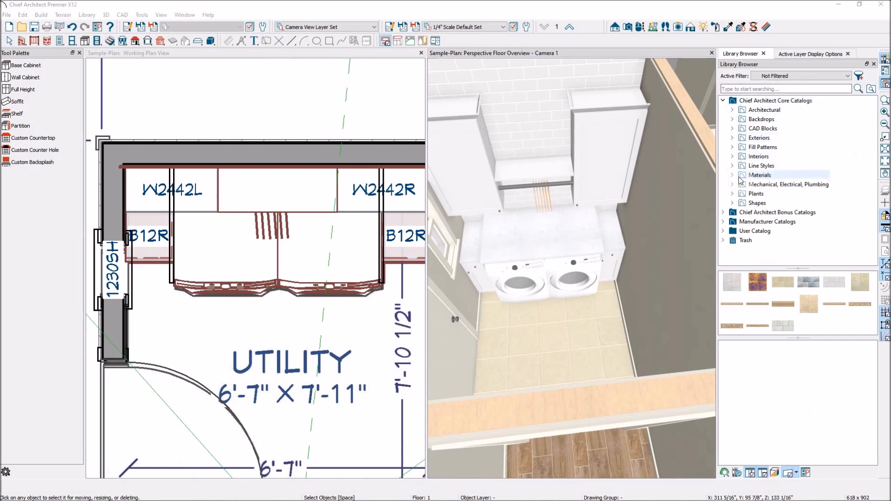
# Step: Browse the Core Catalogs materials to the Flooring category and select its Vinyl Laminate folder
pyautogui.click(759, 176)
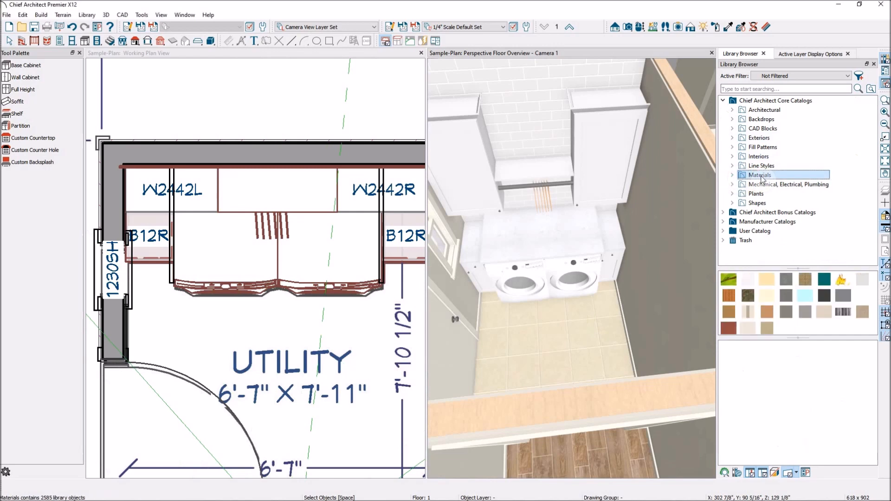
pyautogui.click(732, 175)
pyautogui.scroll(-1, 821, 176)
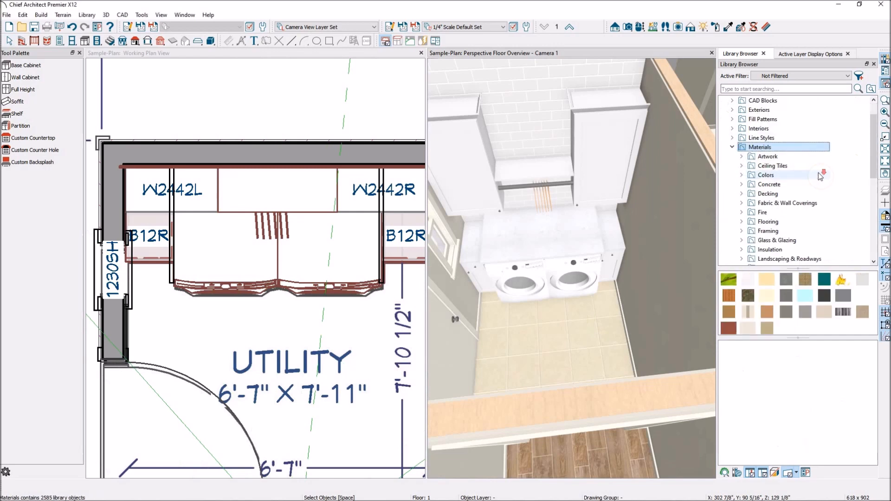
pyautogui.click(742, 221)
pyautogui.scroll(-1, 836, 185)
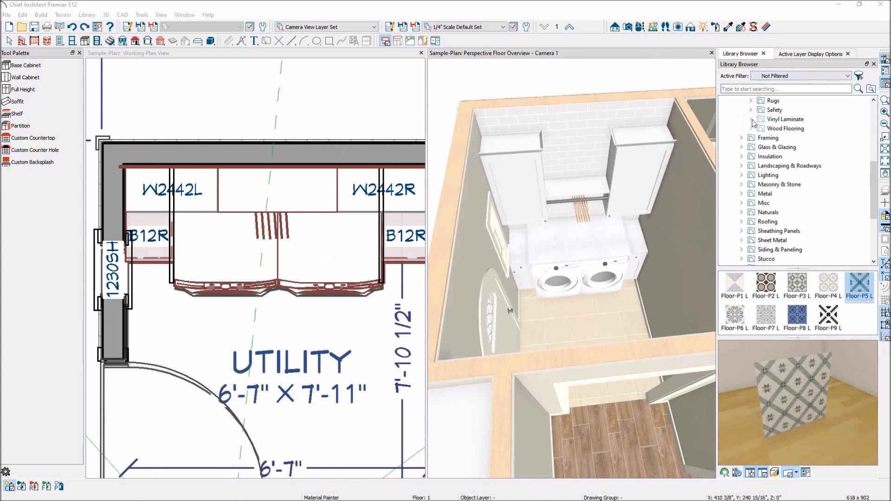
pyautogui.click(751, 119)
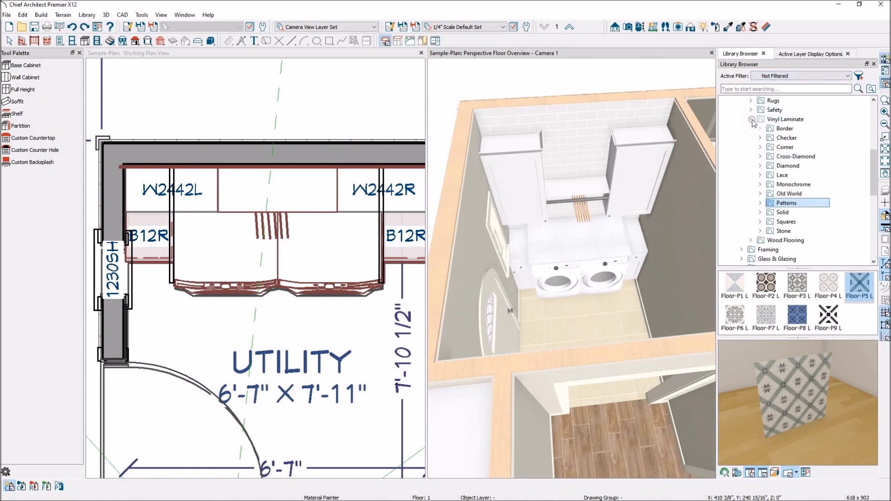
pyautogui.click(786, 119)
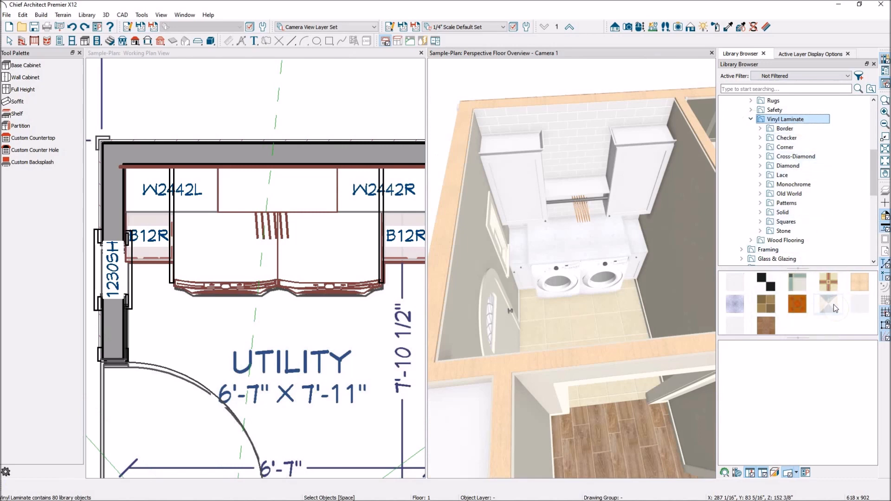
# Step: Paint the utility room floor with the Floor-P6 Laminate material from the vinyl laminate Patterns folder
pyautogui.doubleClick(833, 304)
pyautogui.click(829, 312)
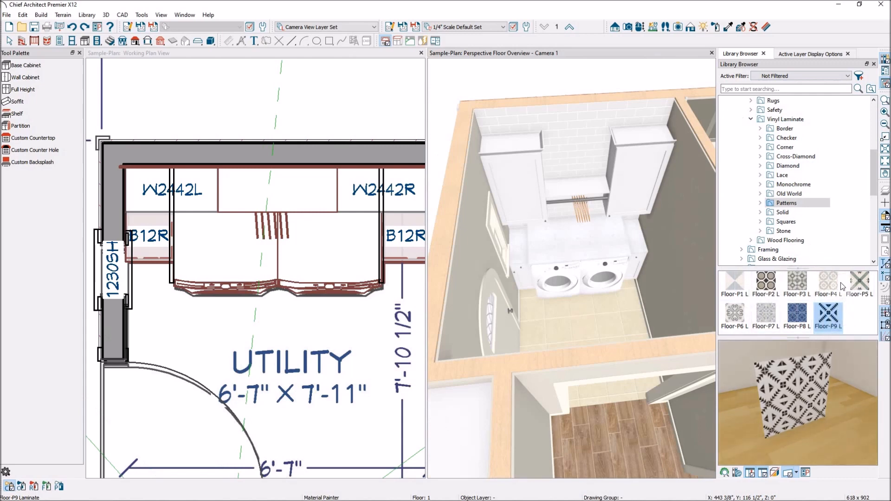
pyautogui.click(739, 318)
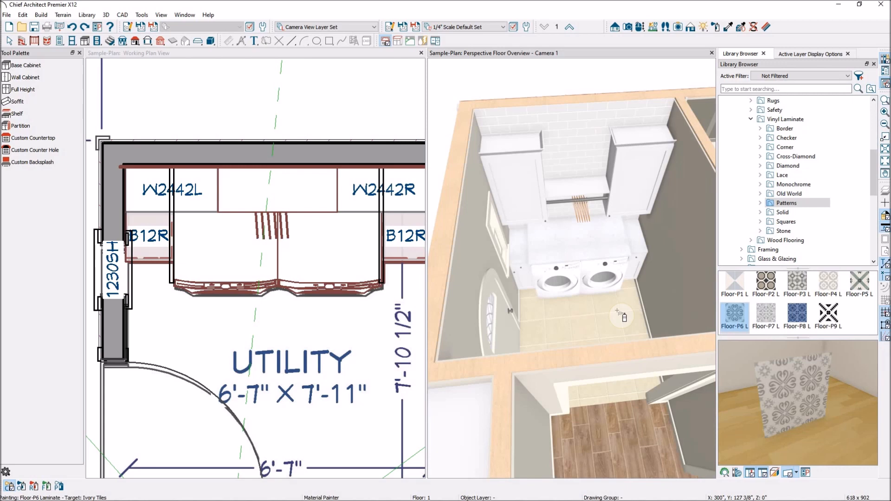
pyautogui.click(621, 316)
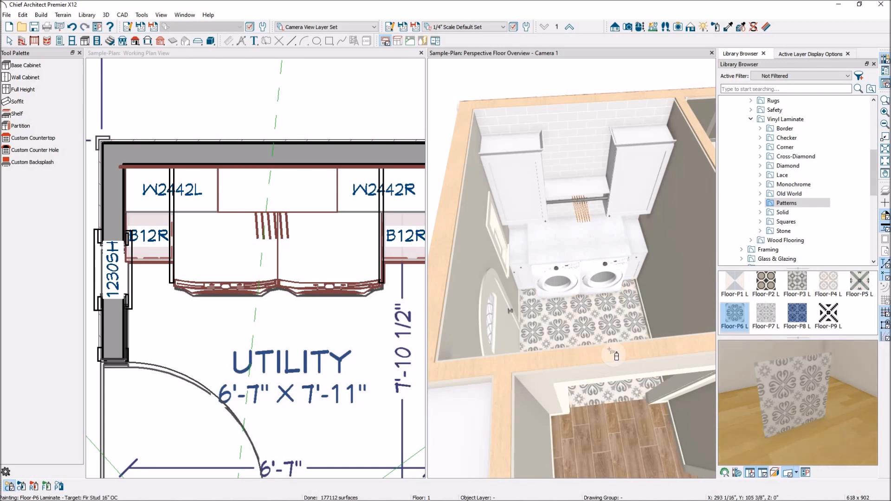
pyautogui.click(662, 292)
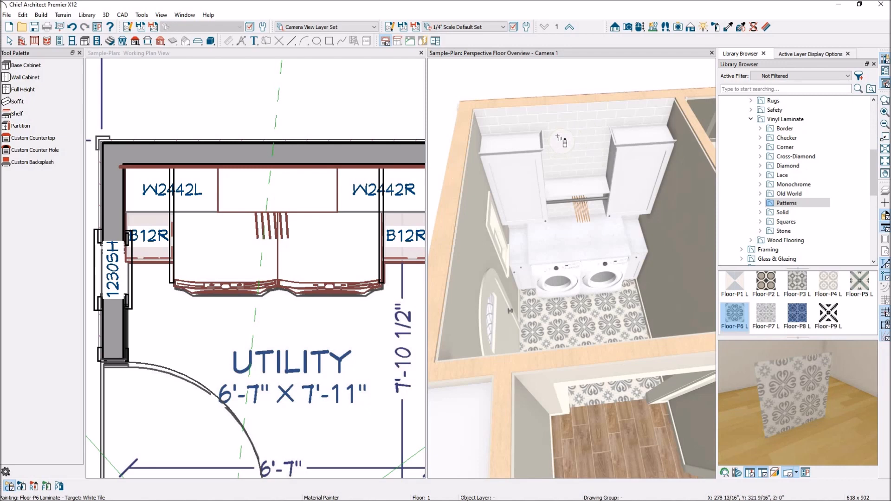
# Step: Stop painting materials and collapse the Vinyl Laminate, Flooring, Materials and Core Catalogs folders in the library
pyautogui.click(751, 120)
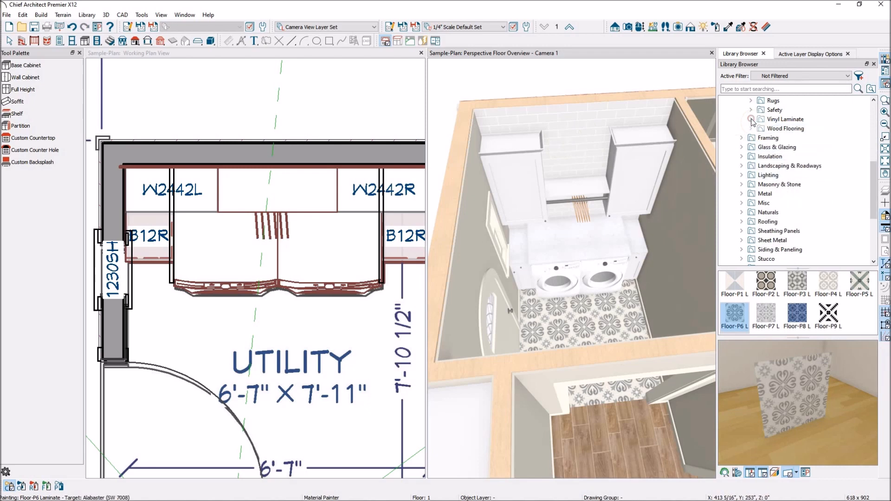
pyautogui.scroll(2, 799, 155)
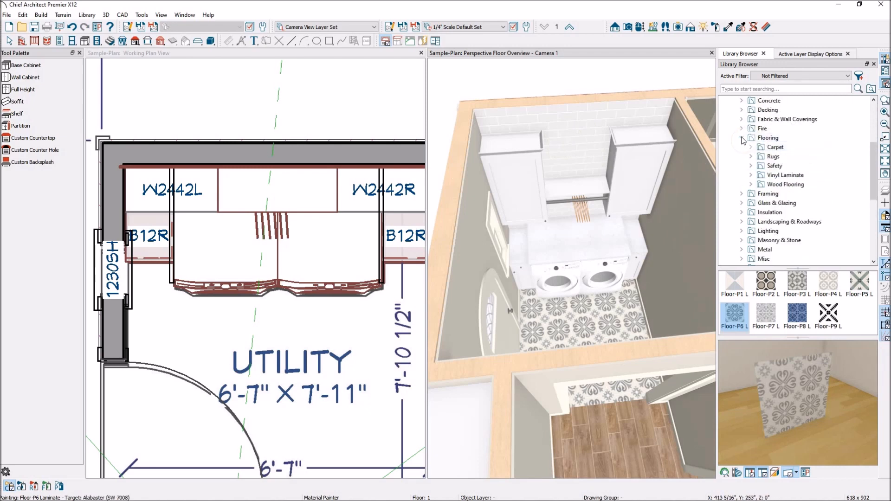
pyautogui.click(807, 144)
pyautogui.scroll(-1, 820, 201)
pyautogui.scroll(-2, 821, 202)
pyautogui.scroll(3, 821, 201)
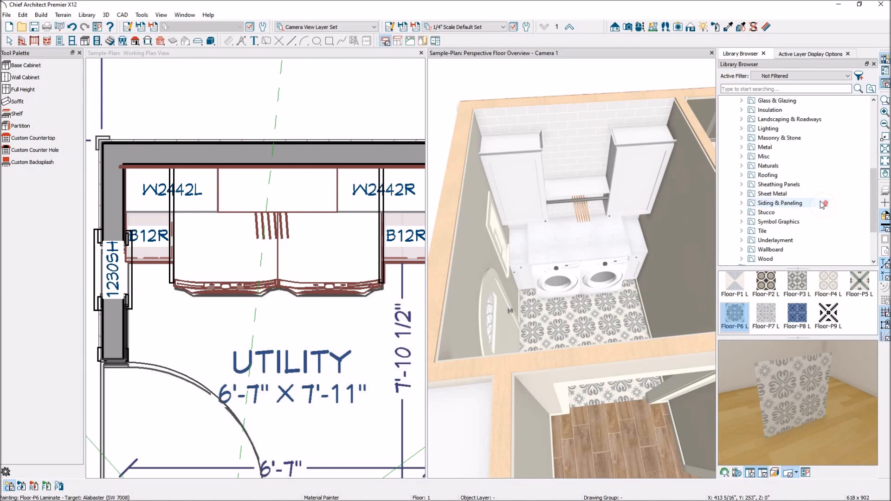
pyautogui.scroll(3, 822, 205)
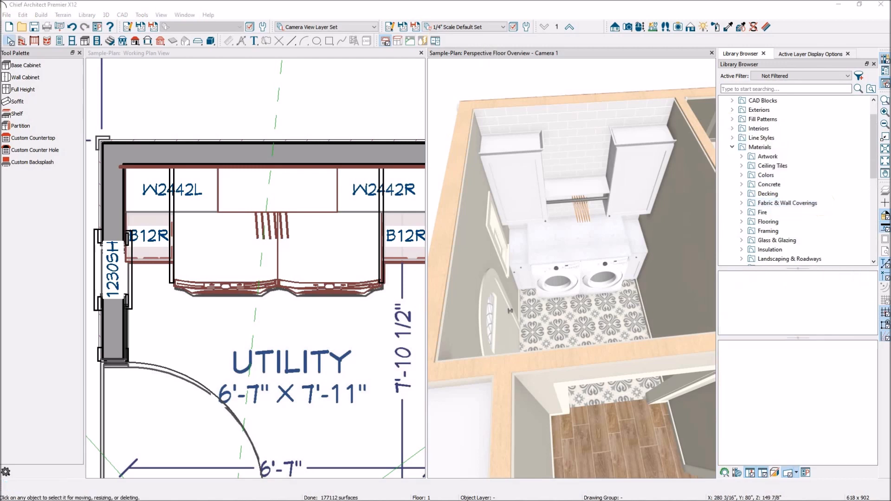
pyautogui.click(733, 147)
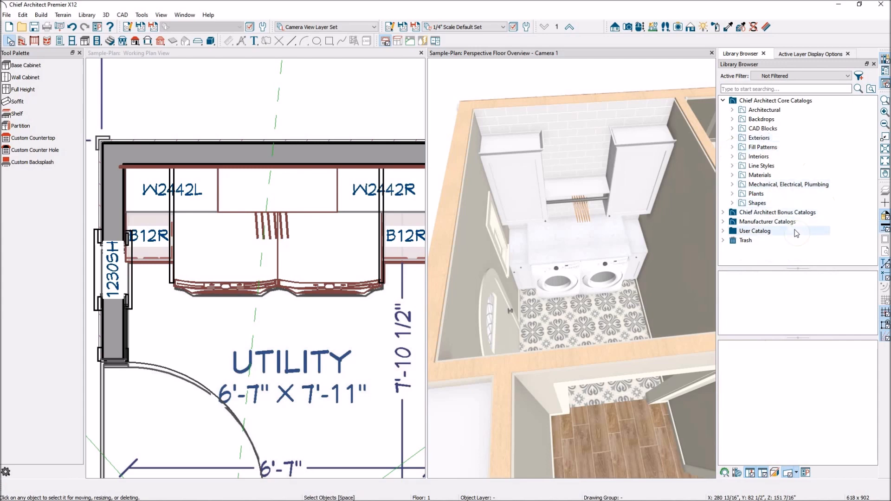
pyautogui.click(723, 101)
# Step: Expand the Chief Architect Bonus Catalogs and browse through them to the tile material collections
pyautogui.click(724, 110)
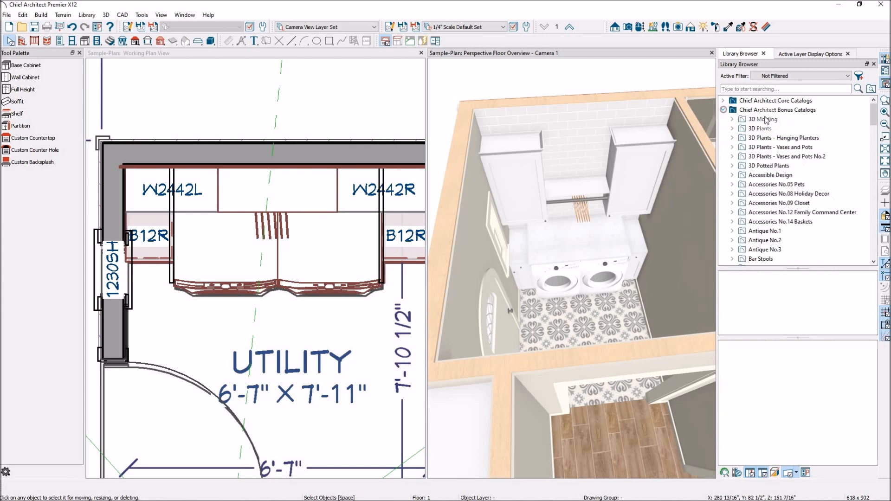
pyautogui.moveTo(876, 114); pyautogui.dragTo(882, 151)
pyautogui.click(733, 157)
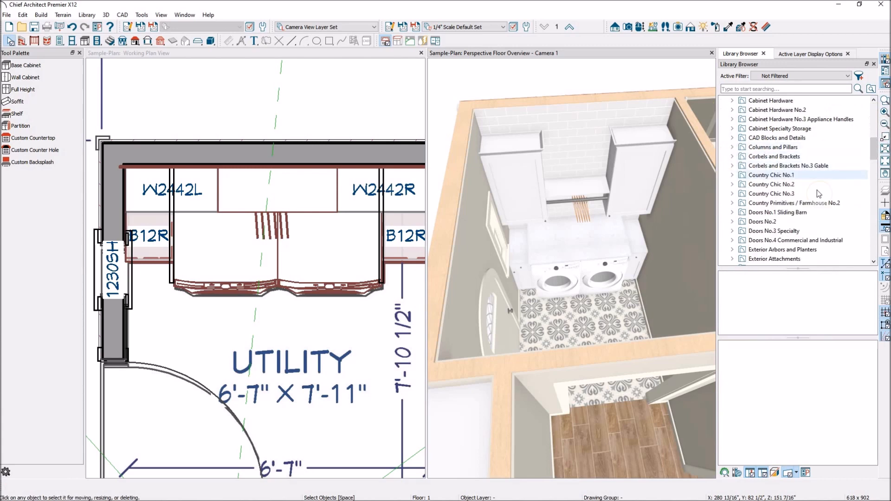
pyautogui.scroll(-12, 817, 190)
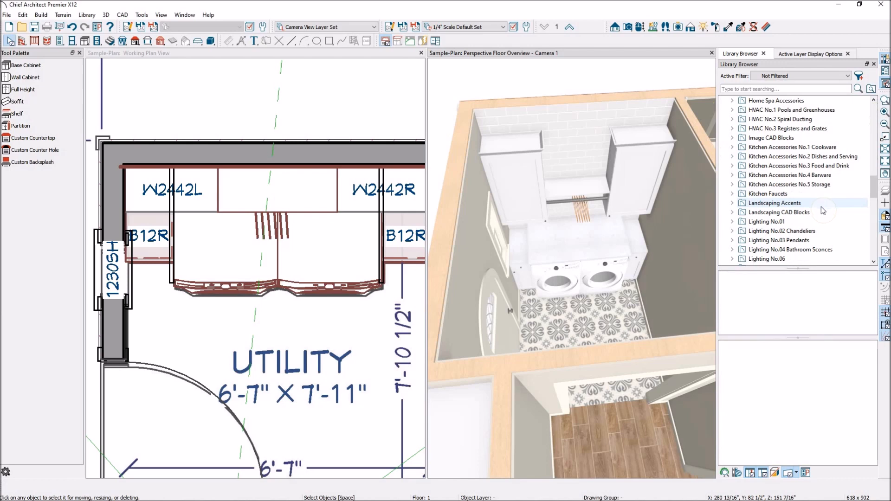
pyautogui.scroll(-6, 821, 207)
pyautogui.scroll(-15, 823, 210)
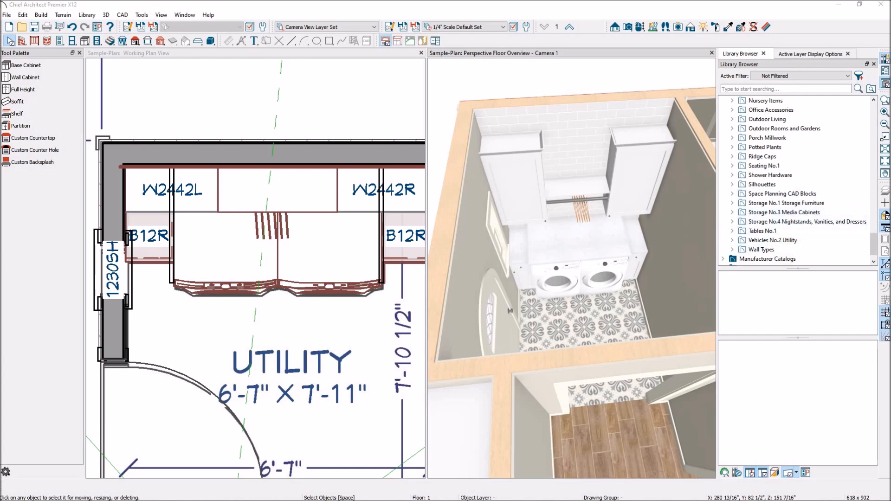
pyautogui.scroll(7, 801, 215)
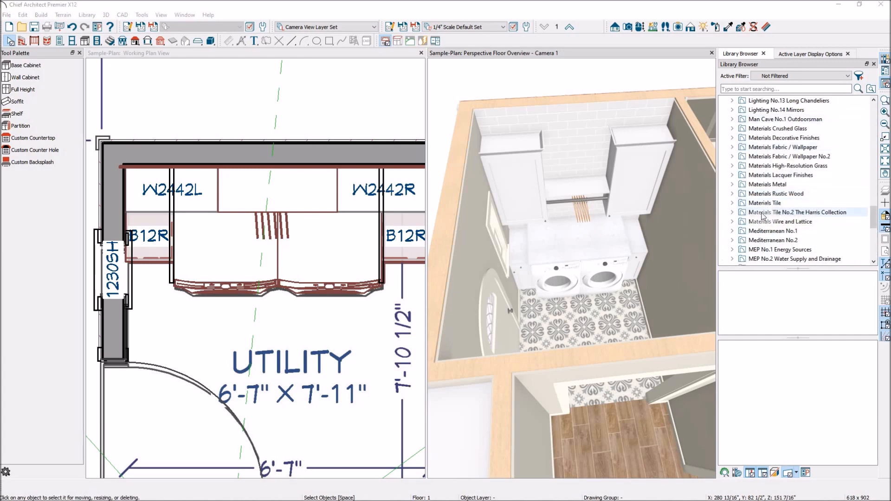
# Step: Expand Materials Tile No.2 The Harris Collection and paint the main backsplash area with Funky Chevron Tile 1
pyautogui.click(732, 212)
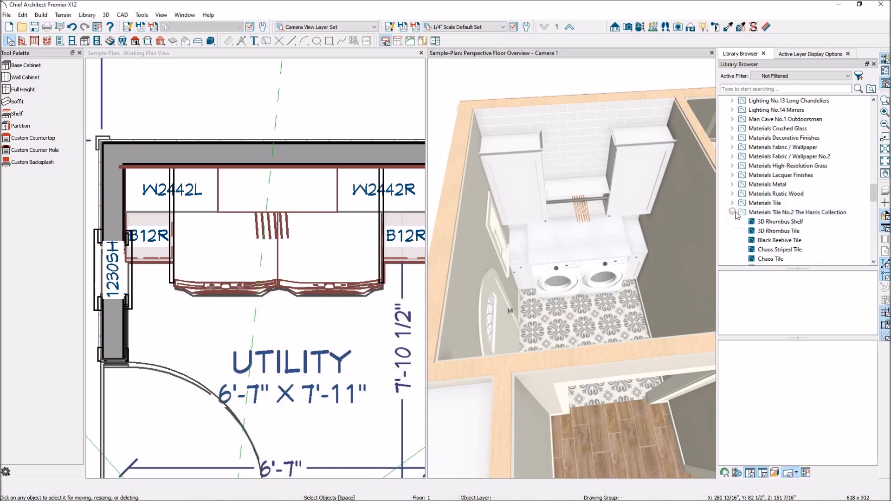
pyautogui.scroll(-2, 820, 178)
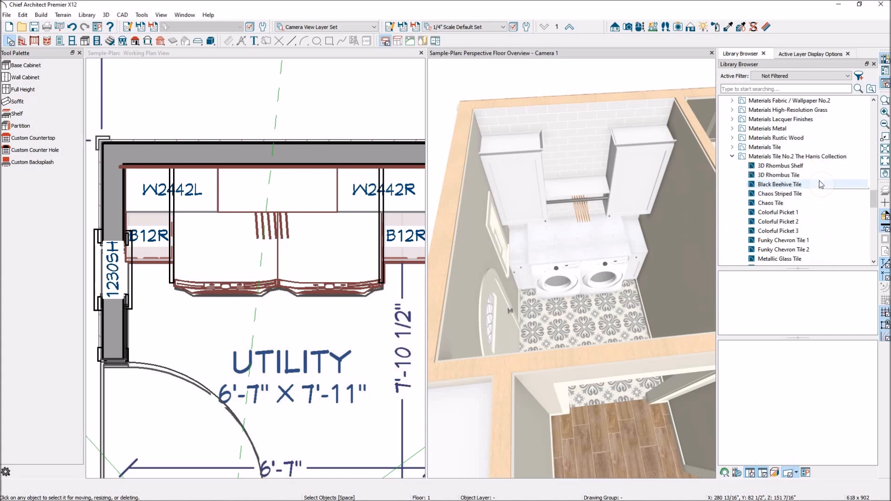
pyautogui.click(803, 242)
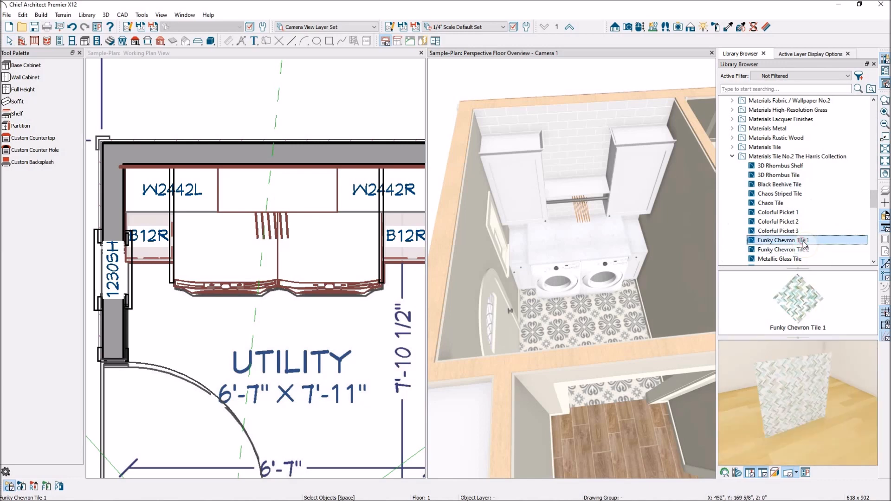
pyautogui.click(588, 139)
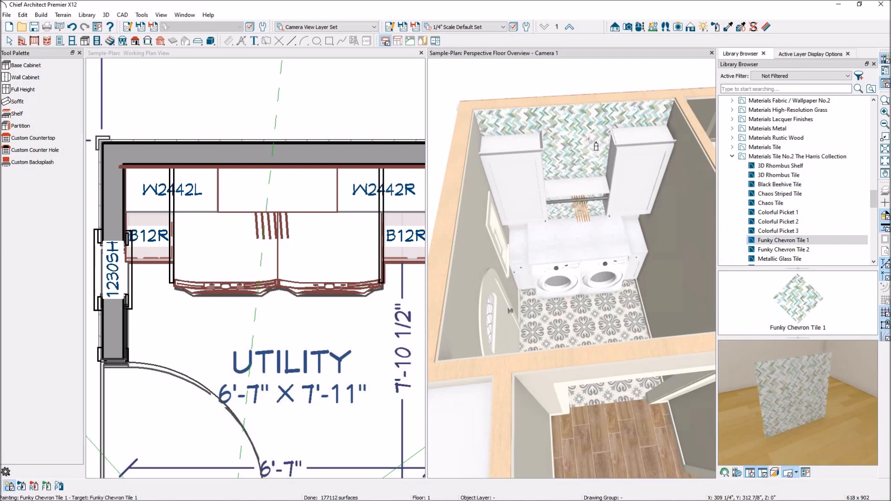
# Step: Paint the remaining white backsplash sections beneath both wall cabinets with Funky Chevron Tile 1 and exit the material painter
pyautogui.scroll(3, 624, 260)
pyautogui.scroll(3, 624, 260)
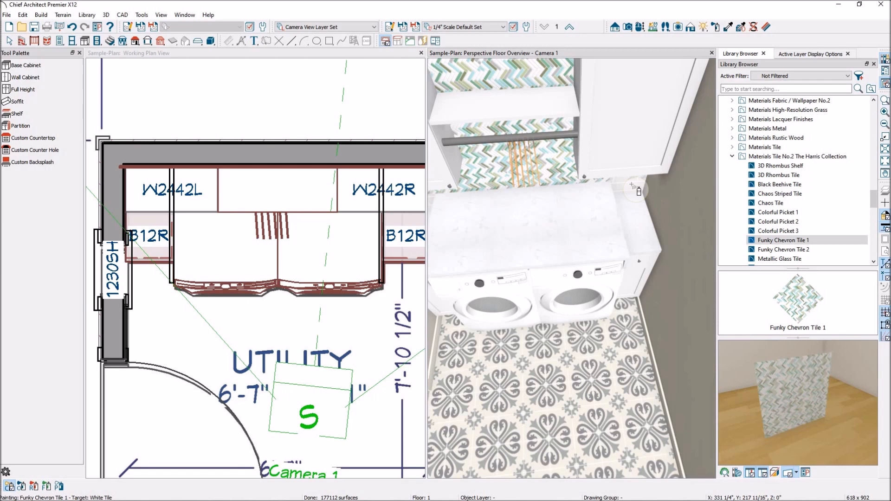
pyautogui.scroll(-3, 532, 206)
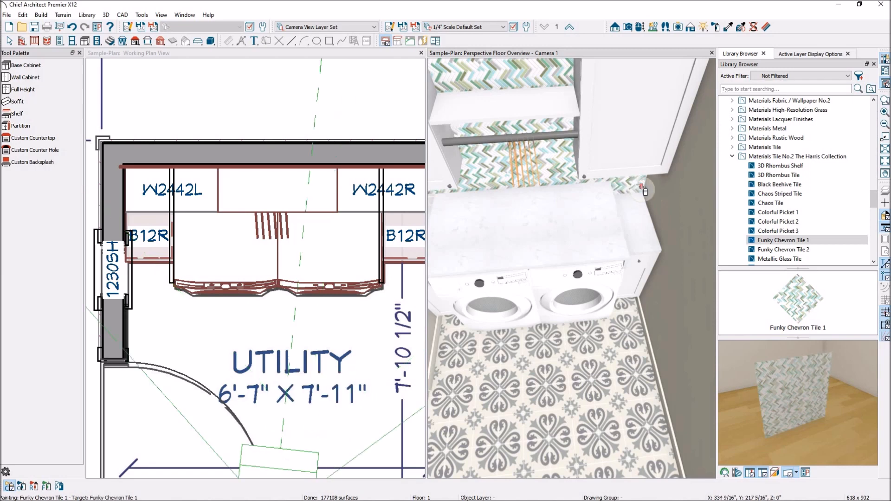
pyautogui.scroll(3, 508, 209)
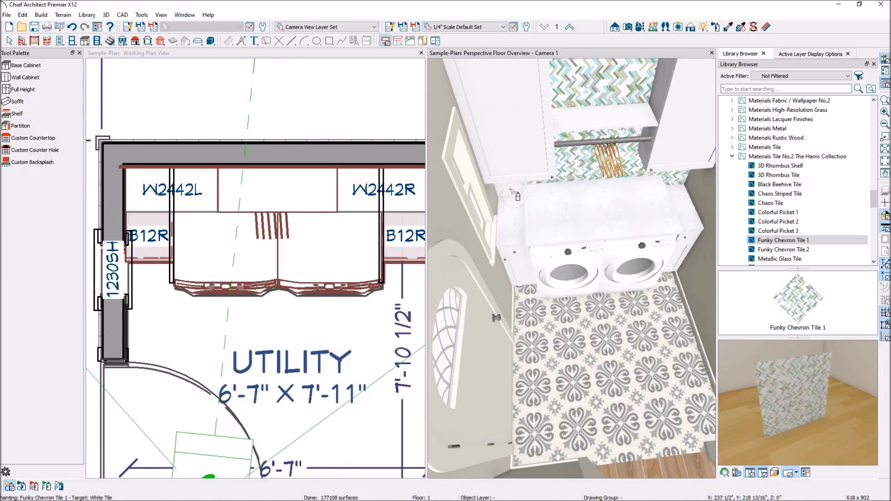
pyautogui.click(512, 190)
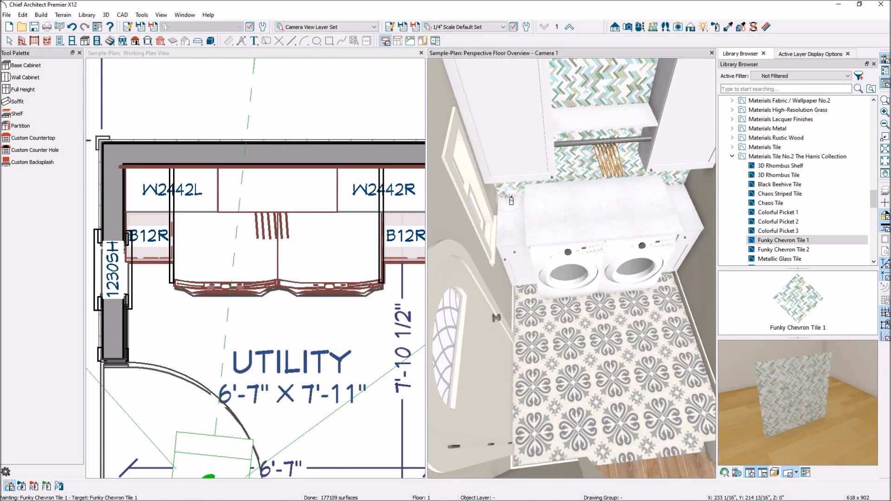
pyautogui.scroll(-4, 512, 201)
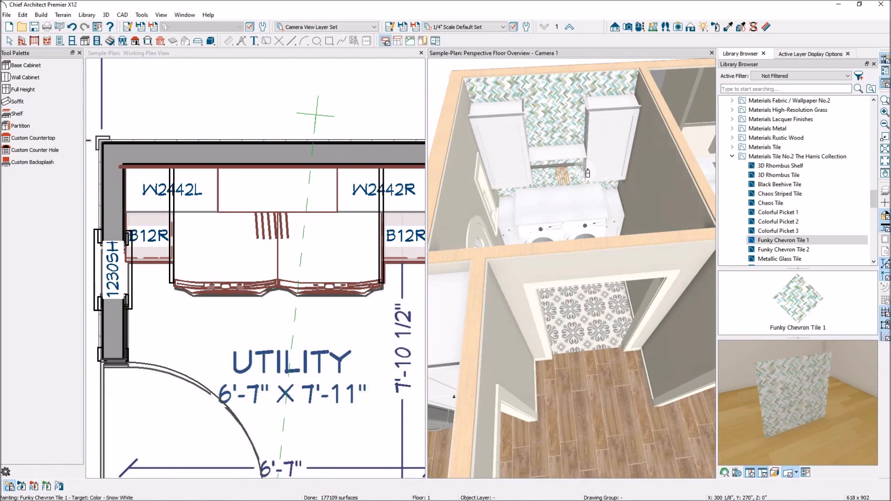
pyautogui.scroll(-2, 585, 75)
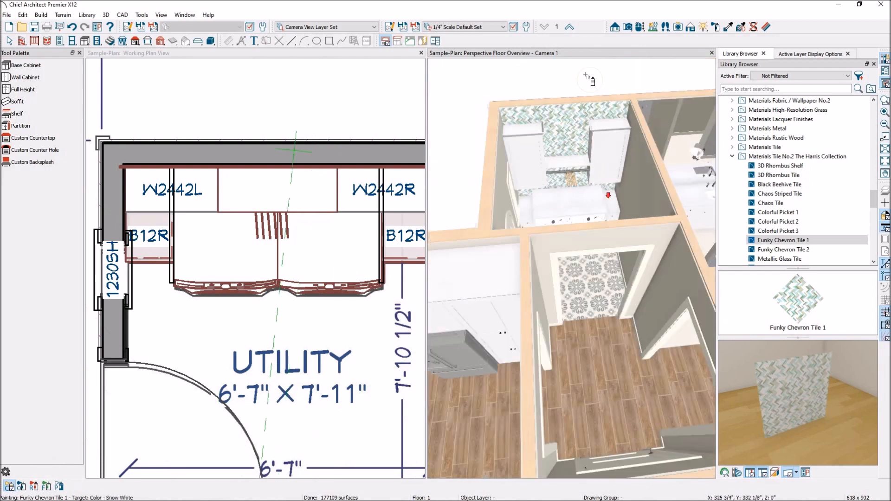
pyautogui.scroll(2, 586, 76)
pyautogui.scroll(2, 603, 100)
pyautogui.scroll(-2, 603, 100)
pyautogui.press('Escape')
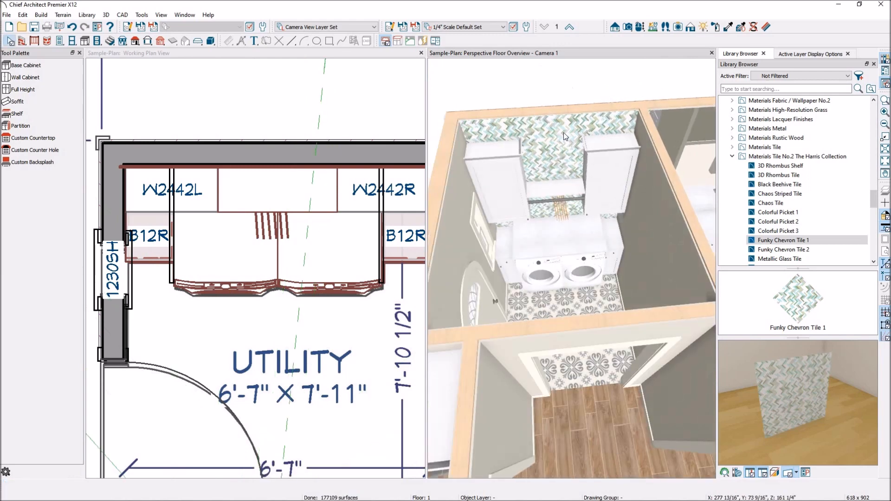
# Step: Adjust the backsplash's Funky Chevron Tile 1 material definition by setting its texture angle to -45°
pyautogui.click(768, 26)
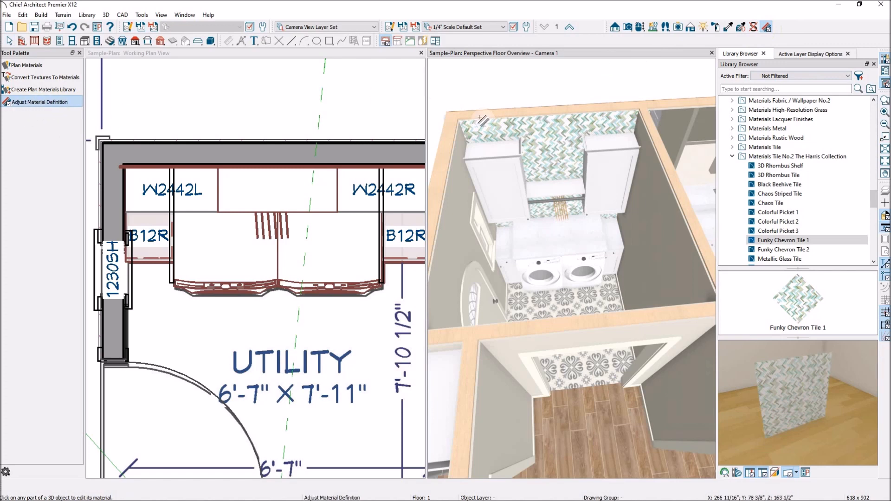
pyautogui.click(550, 139)
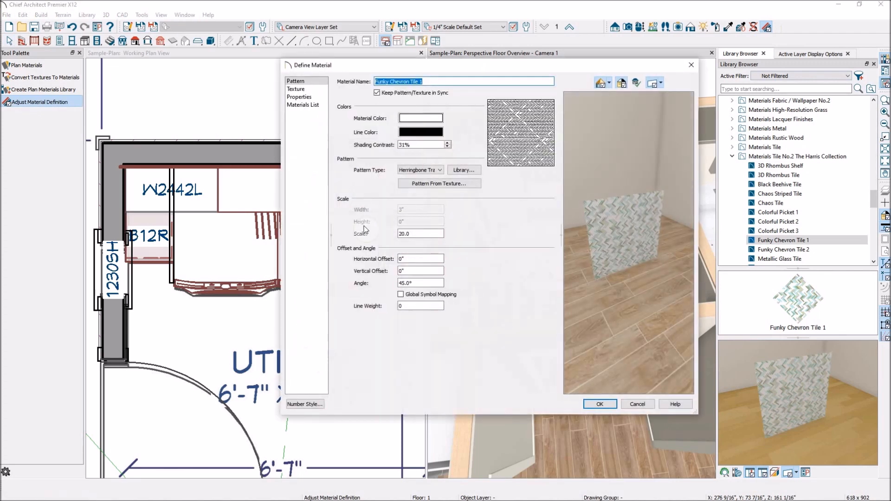
pyautogui.click(297, 89)
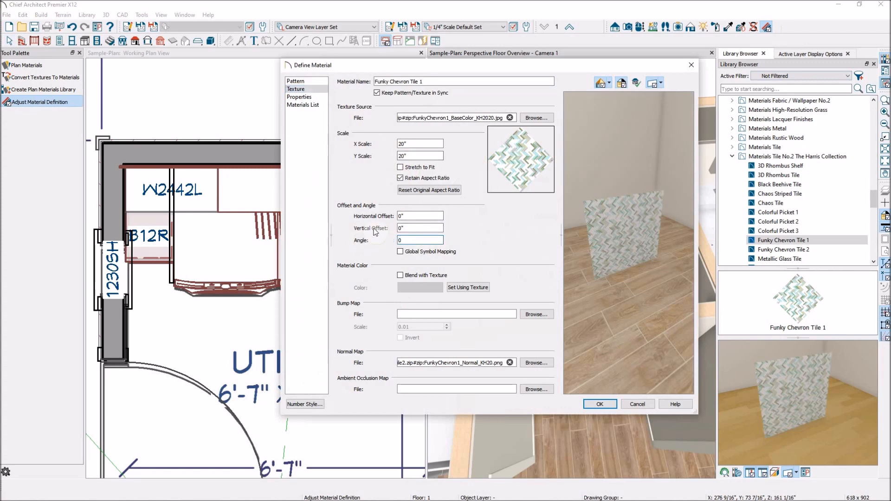
pyautogui.click(426, 228)
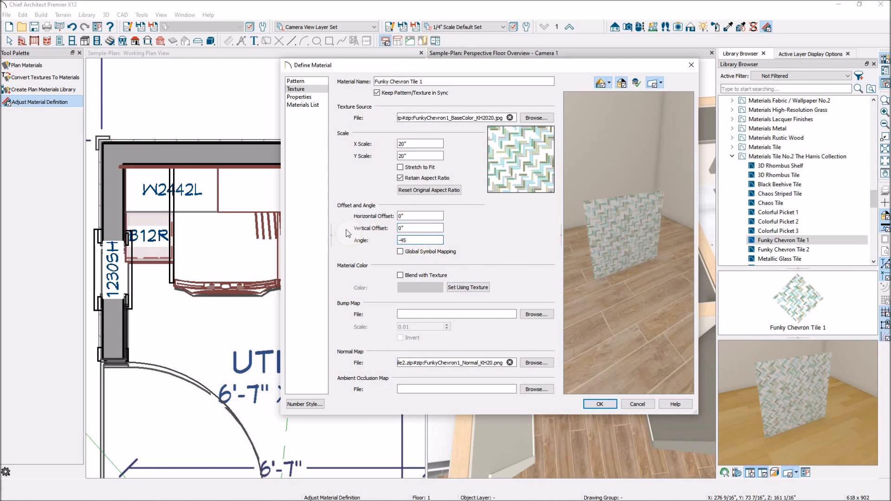
pyautogui.press('Tab')
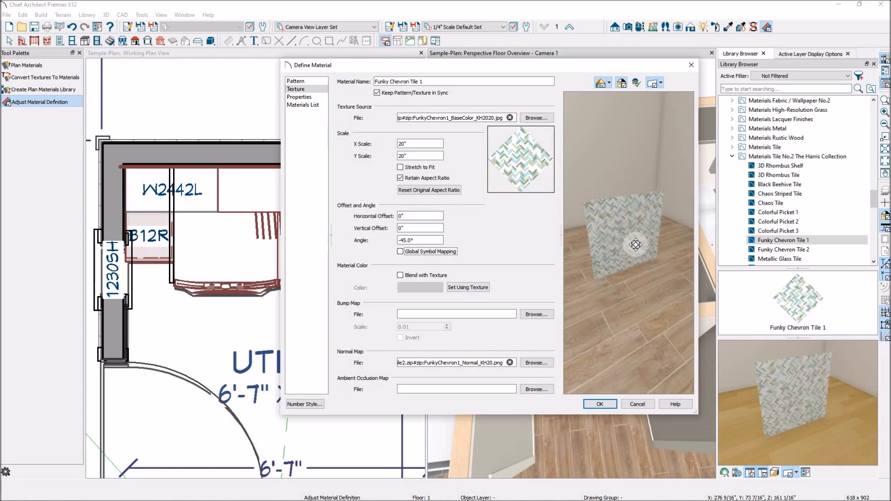
pyautogui.scroll(5, 632, 242)
pyautogui.scroll(-3, 634, 228)
pyautogui.scroll(-3, 634, 228)
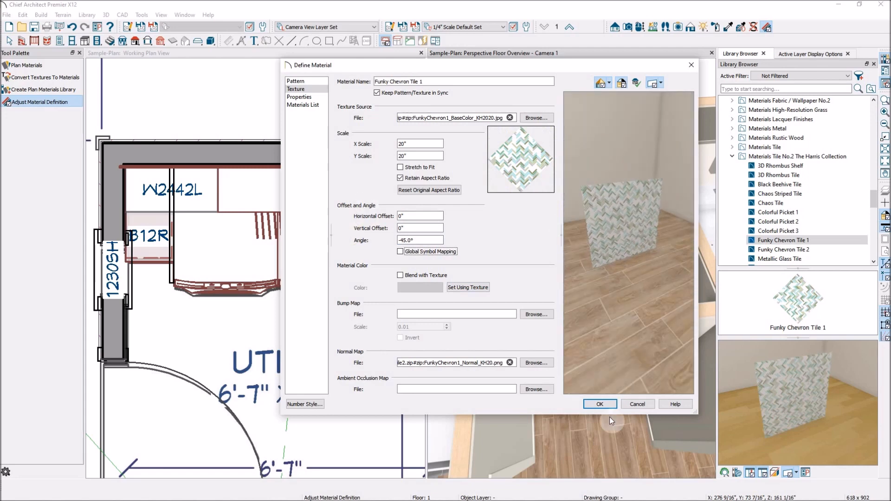
pyautogui.click(600, 405)
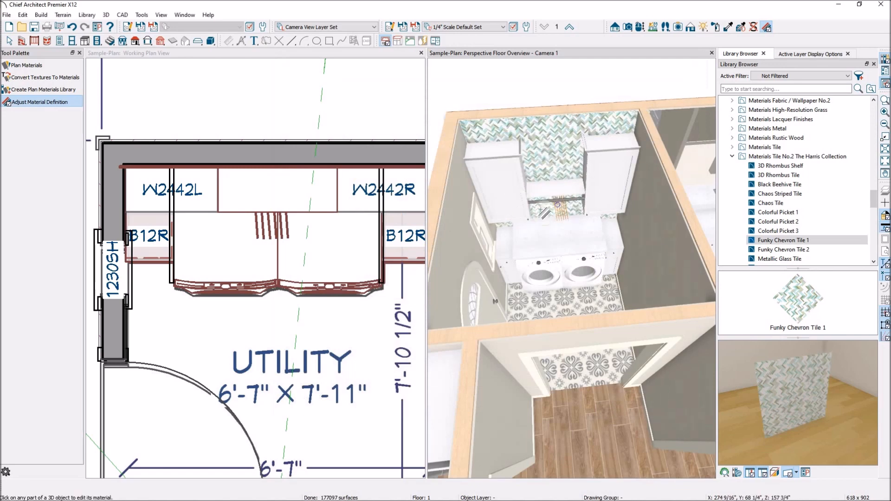
# Step: Examine the rotated chevron backsplash, floor tile and laundry appliances in the 3D view from several angles and distances
pyautogui.scroll(5, 564, 155)
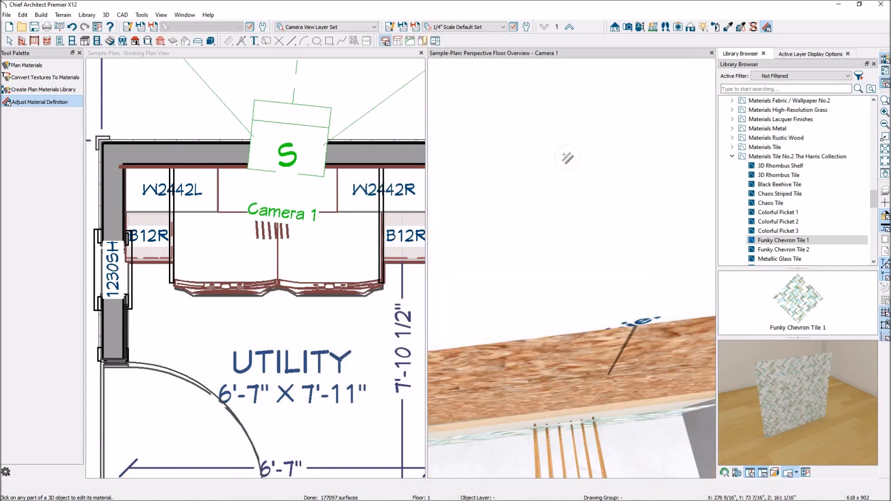
pyautogui.scroll(-4, 567, 158)
pyautogui.scroll(-2, 598, 204)
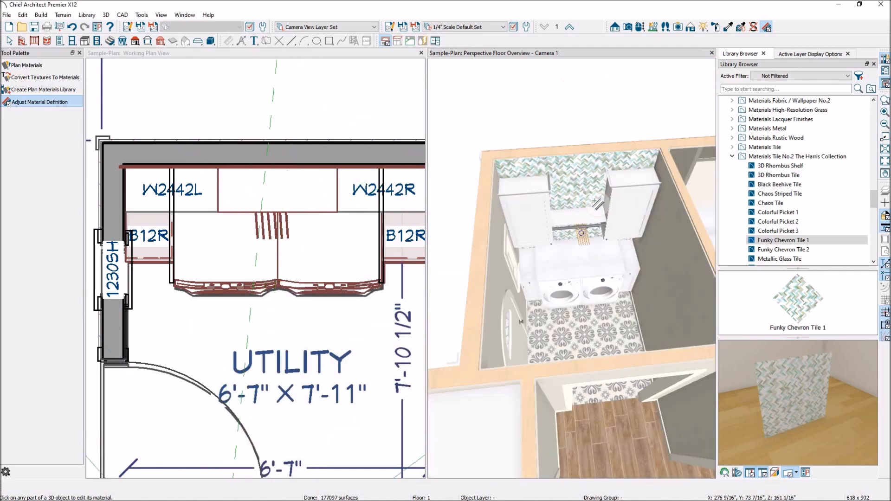
pyautogui.click(641, 28)
pyautogui.moveTo(622, 297); pyautogui.dragTo(590, 235)
pyautogui.scroll(5, 603, 253)
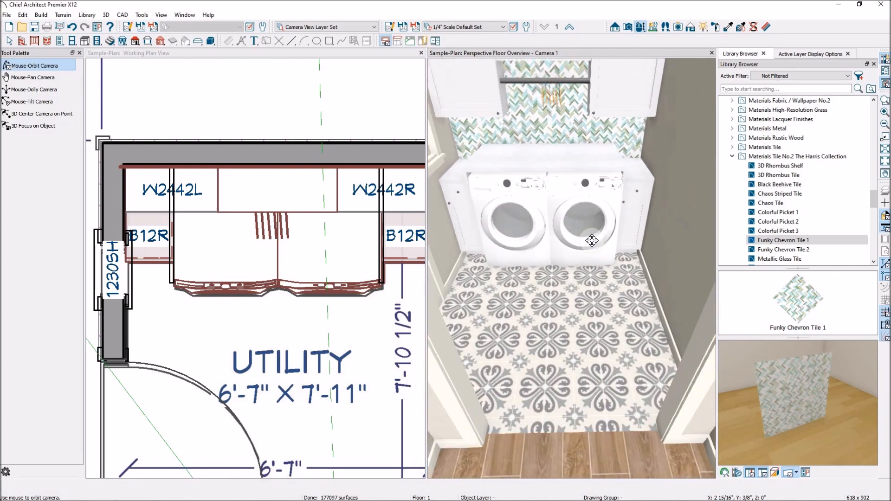
pyautogui.scroll(2, 591, 234)
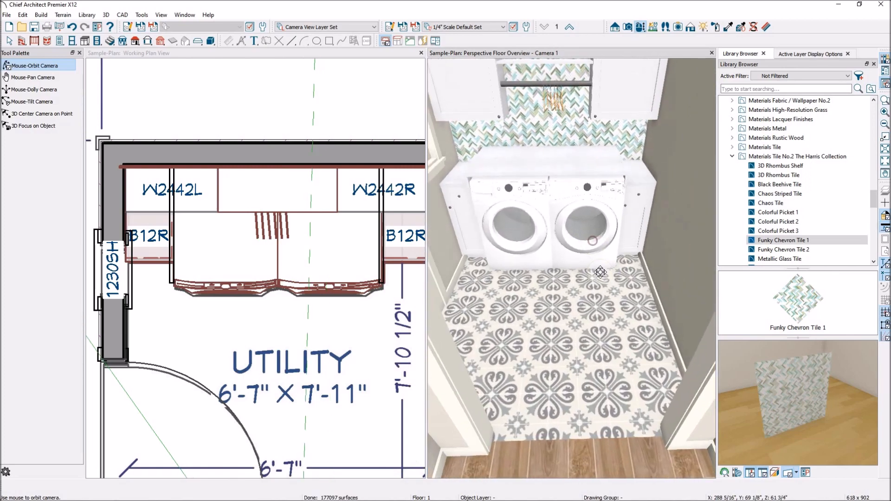
pyautogui.scroll(-5, 580, 251)
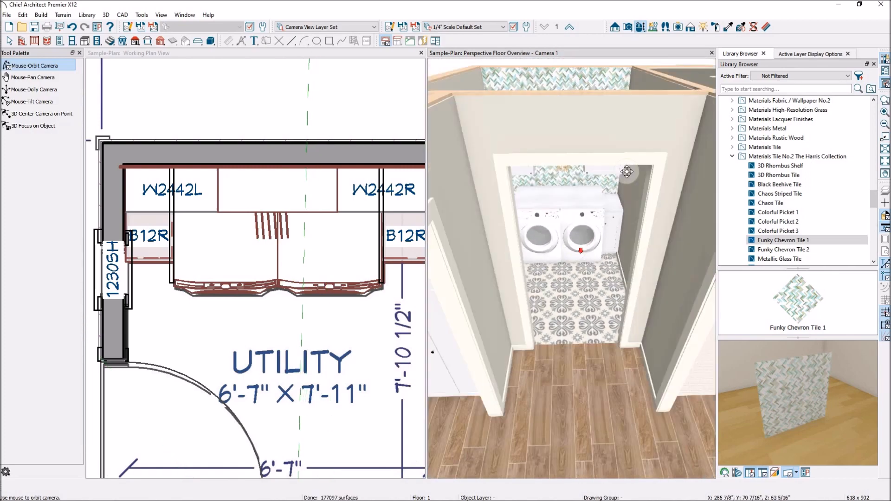
pyautogui.scroll(-5, 632, 163)
pyautogui.moveTo(647, 185); pyautogui.dragTo(565, 237)
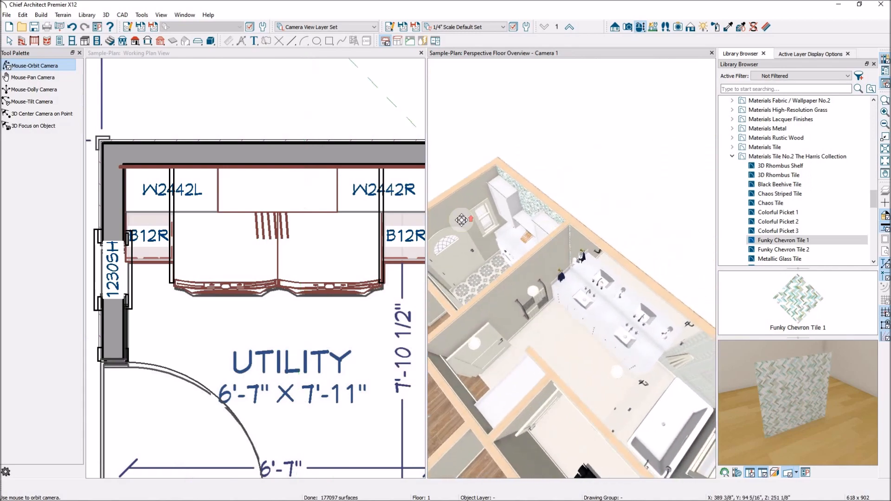
pyautogui.scroll(5, 461, 219)
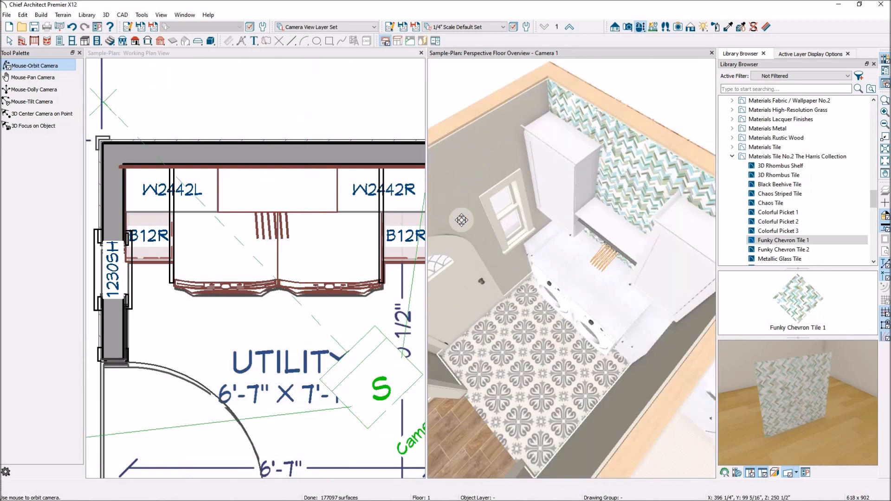
pyautogui.scroll(3, 461, 220)
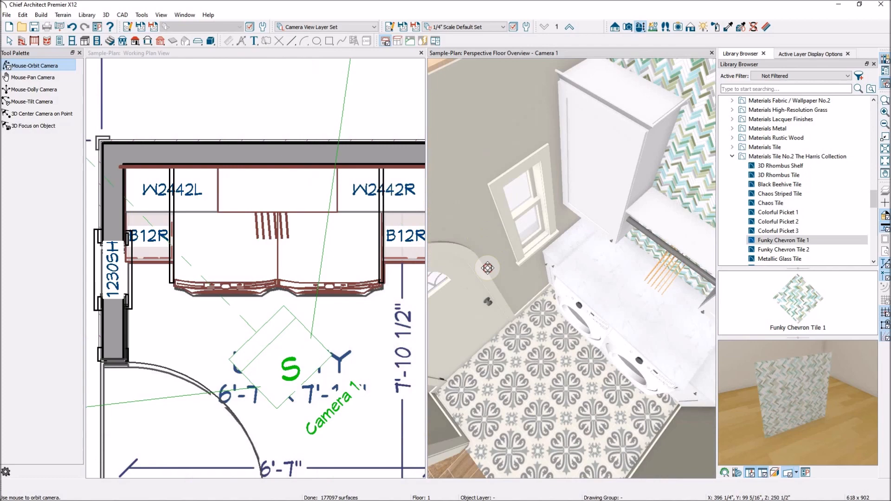
# Step: Shorten the utility room window to about 32 inches high by raising its lower edge
pyautogui.moveTo(488, 268); pyautogui.dragTo(620, 267)
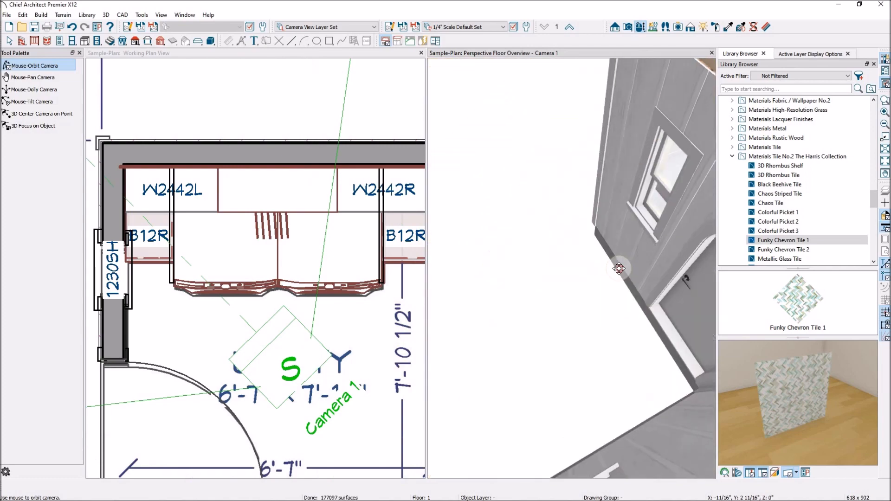
pyautogui.moveTo(672, 224); pyautogui.dragTo(533, 216)
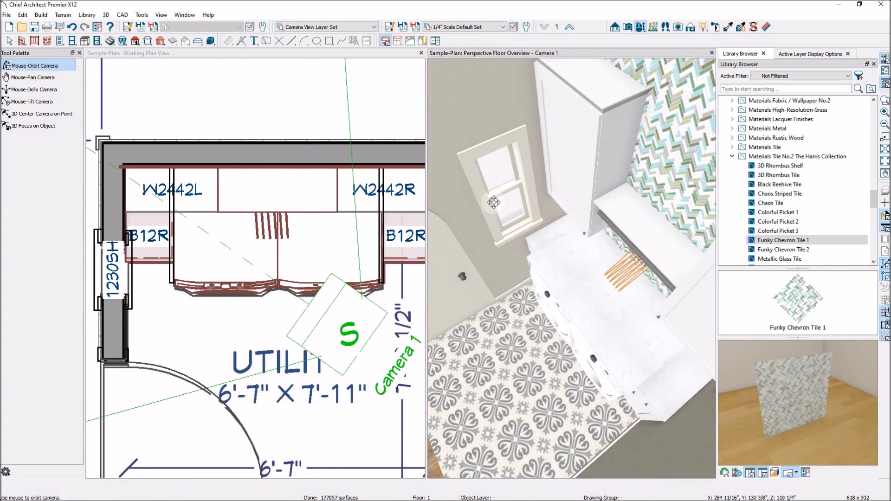
pyautogui.moveTo(544, 263); pyautogui.dragTo(545, 180)
pyautogui.press('space')
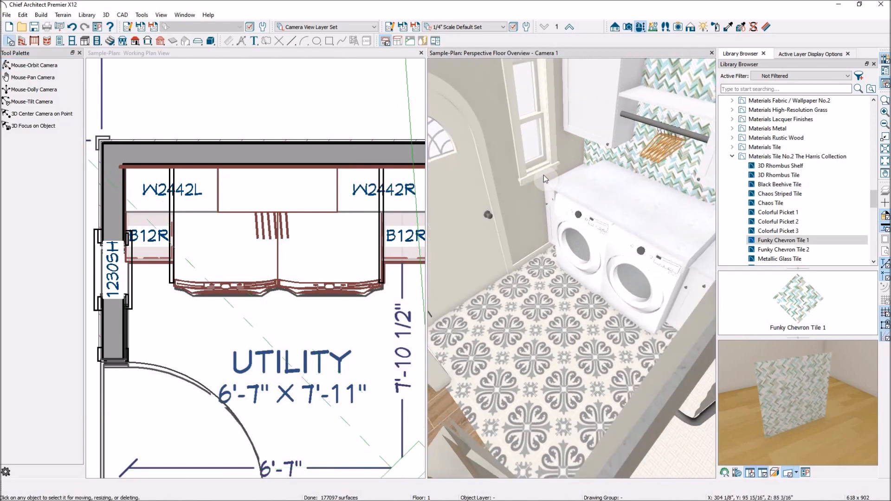
pyautogui.click(544, 178)
pyautogui.moveTo(539, 170); pyautogui.dragTo(537, 160)
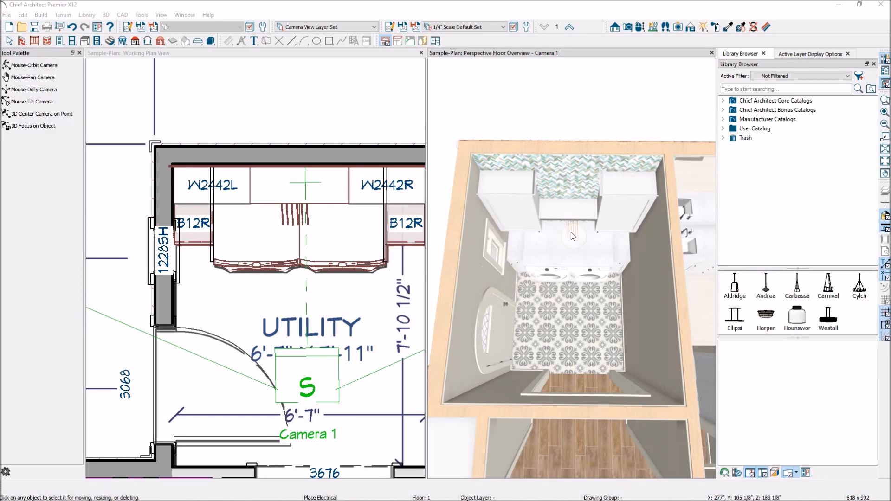
# Step: Find the Hounsworth fixtures under Lighting No.06 in the Chief Architect Bonus Catalogs and preview the Hounsworth Flush Mount
pyautogui.click(723, 110)
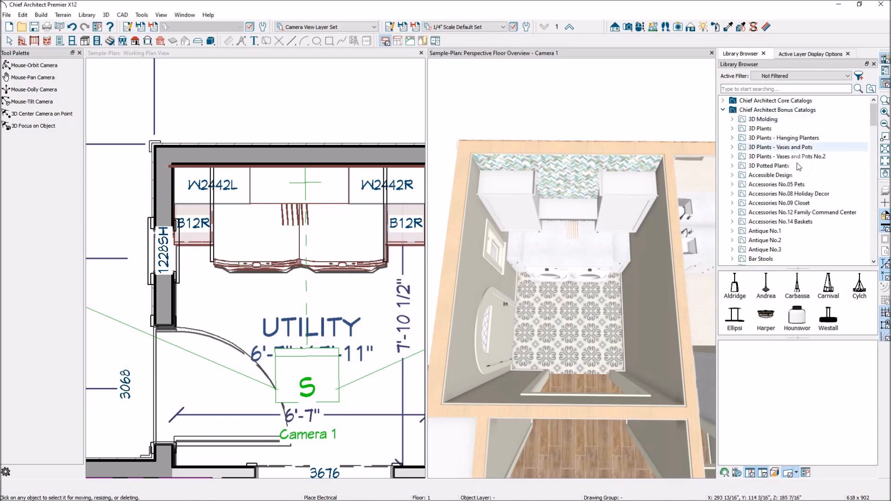
pyautogui.scroll(-4, 804, 175)
pyautogui.scroll(-8, 805, 175)
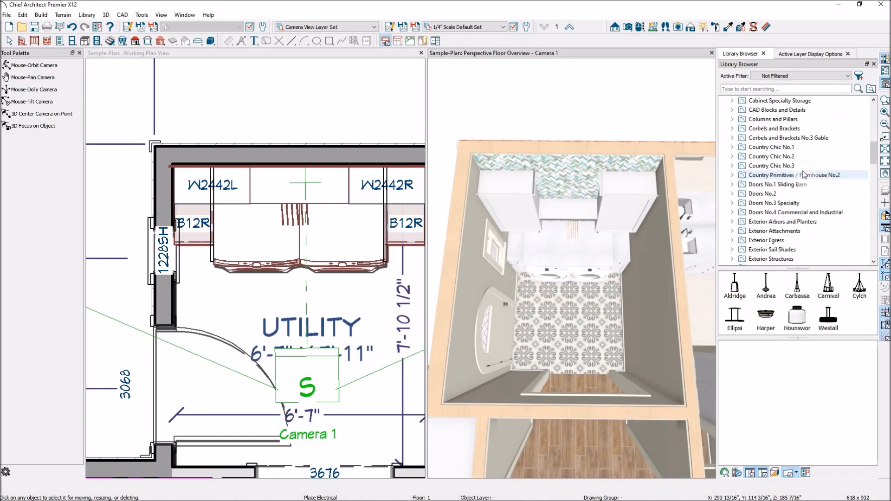
pyautogui.scroll(-3, 817, 204)
pyautogui.scroll(-10, 822, 207)
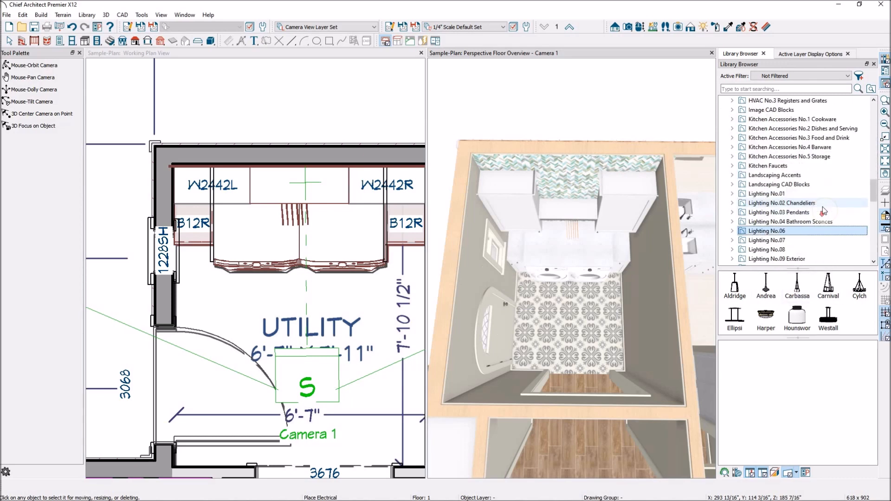
pyautogui.click(783, 121)
pyautogui.click(733, 120)
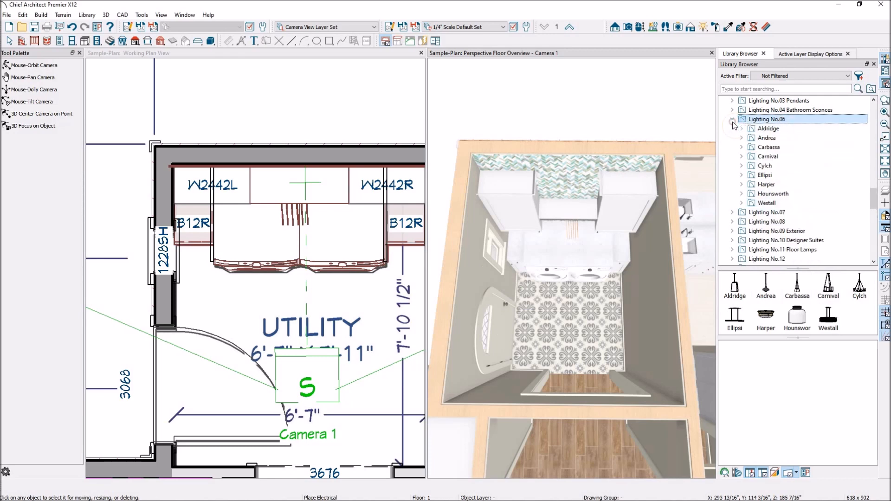
pyautogui.doubleClick(795, 324)
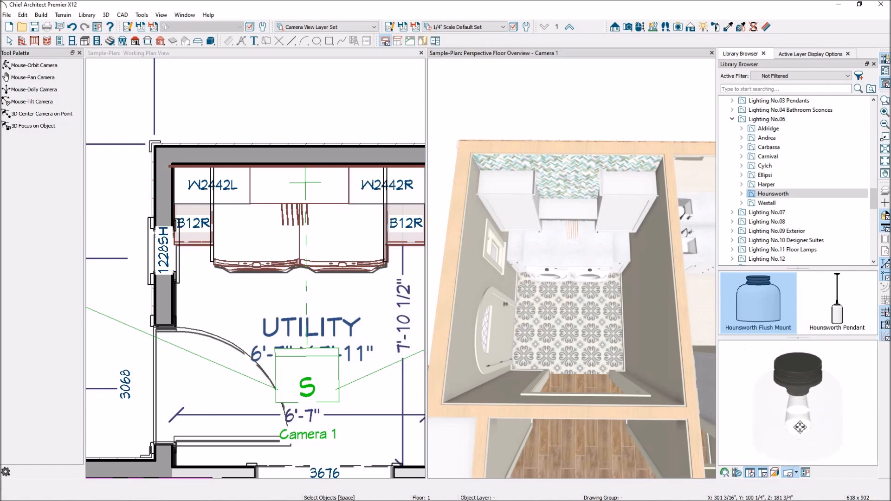
pyautogui.moveTo(818, 404); pyautogui.dragTo(791, 418)
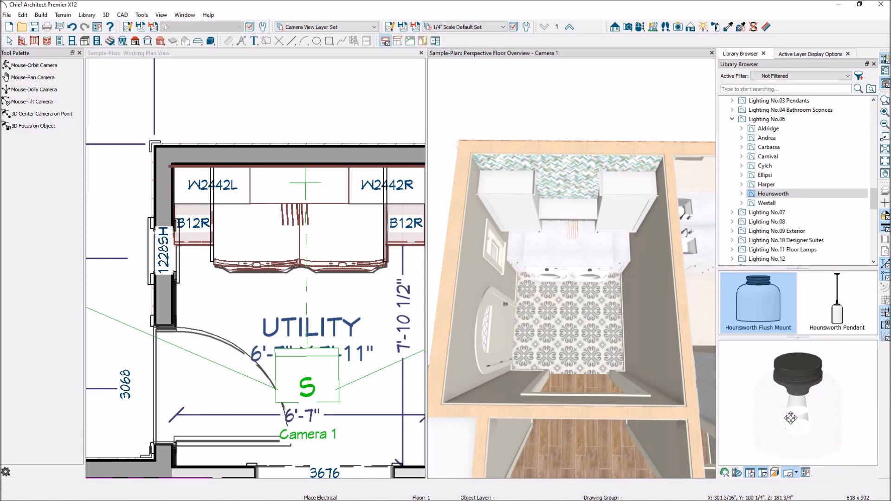
# Step: Place a Hounsworth Flush Mount light near the middle of the utility room in the floor plan
pyautogui.click(323, 57)
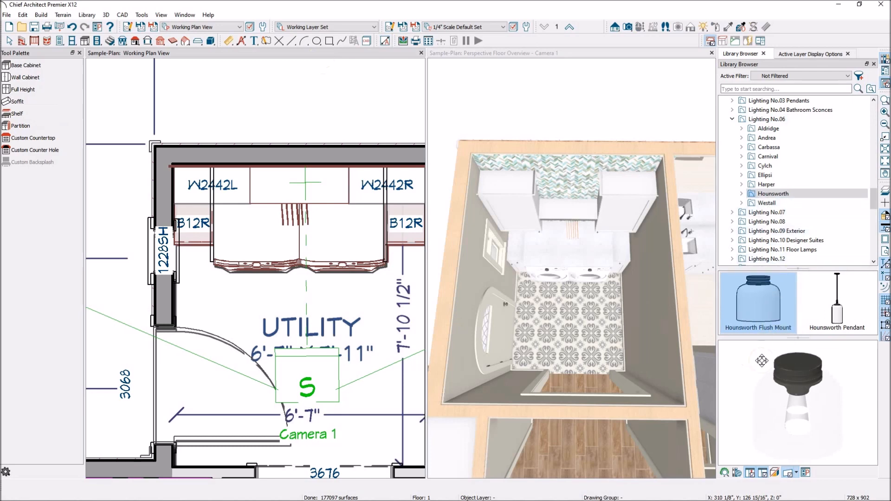
pyautogui.click(741, 193)
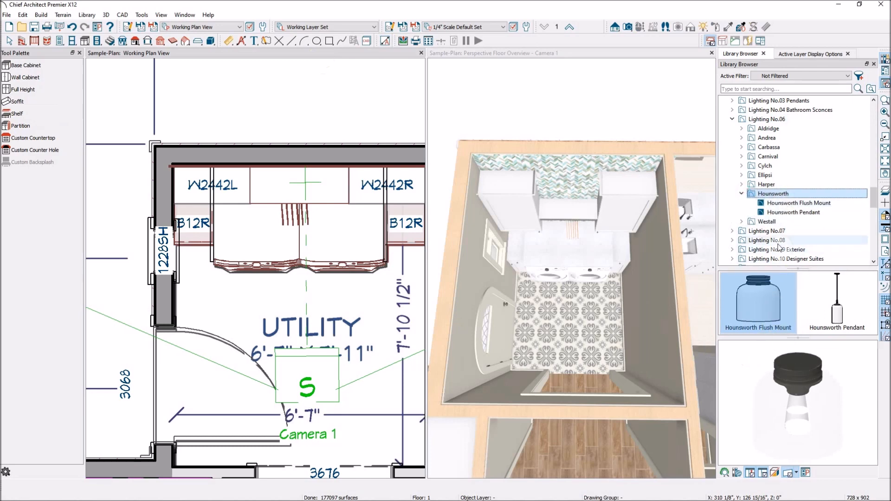
pyautogui.click(817, 203)
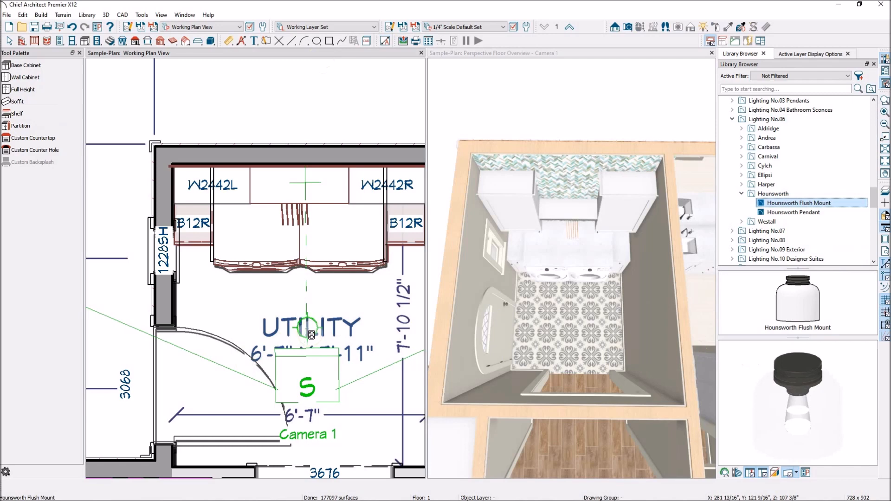
pyautogui.scroll(-3, 311, 334)
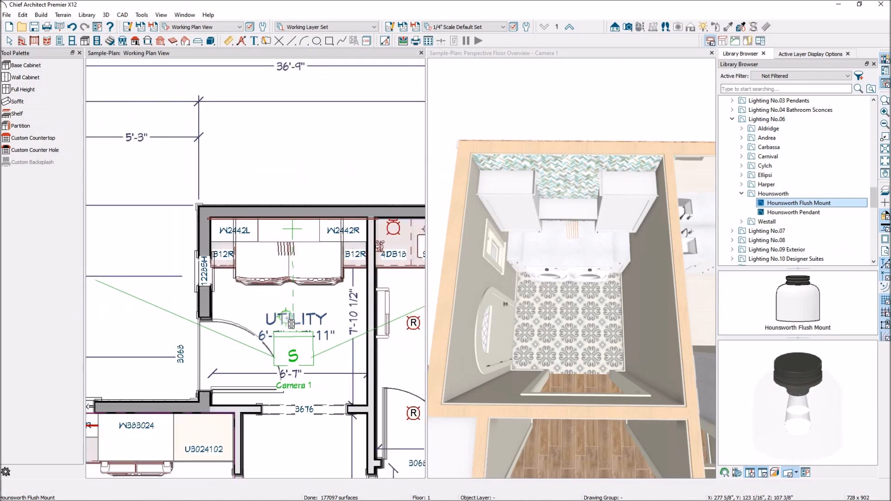
pyautogui.click(291, 323)
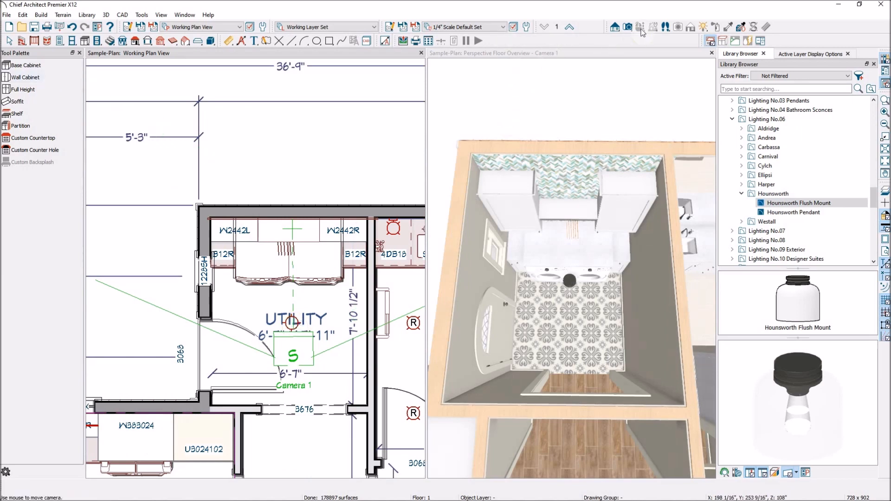
# Step: Search the library for "factory" and place a Factory Sconce on the exterior wall between the utility room's window and arched door
pyautogui.click(626, 55)
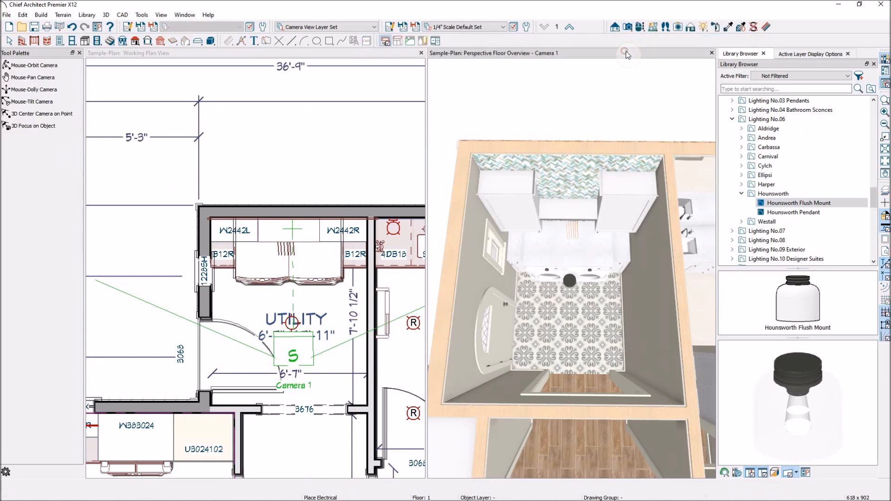
pyautogui.click(45, 66)
pyautogui.moveTo(475, 293); pyautogui.dragTo(568, 241)
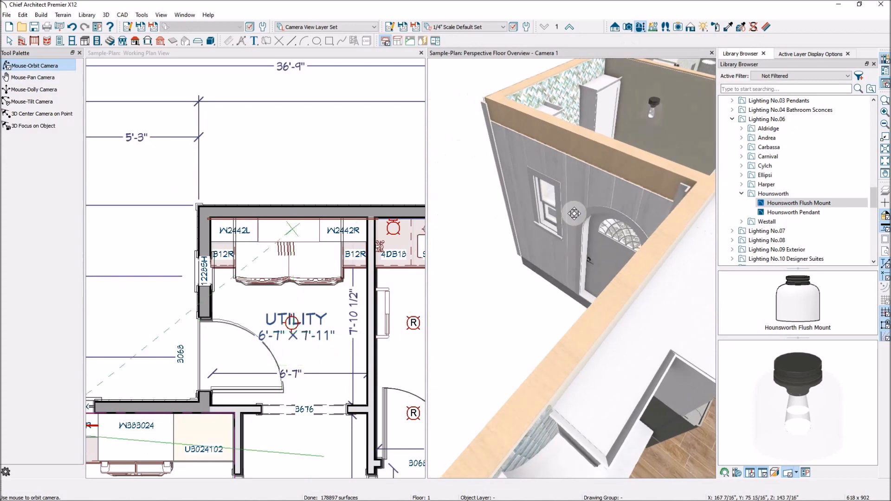
pyautogui.press('space')
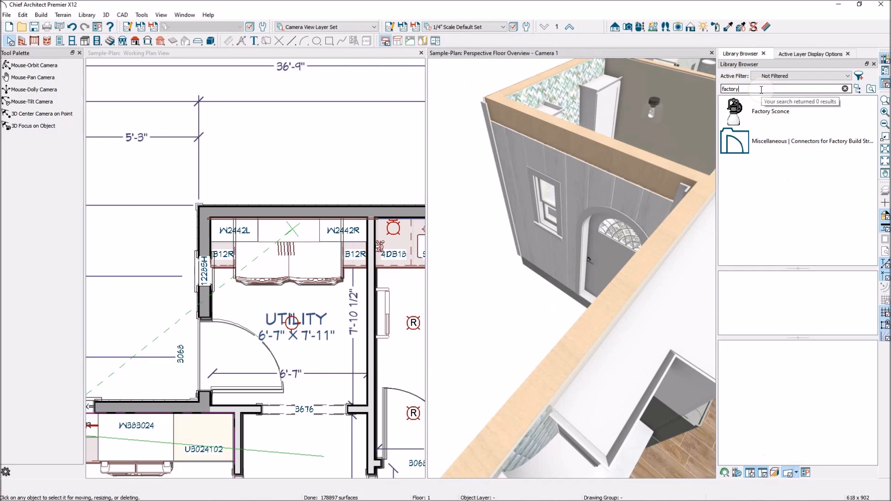
pyautogui.click(737, 114)
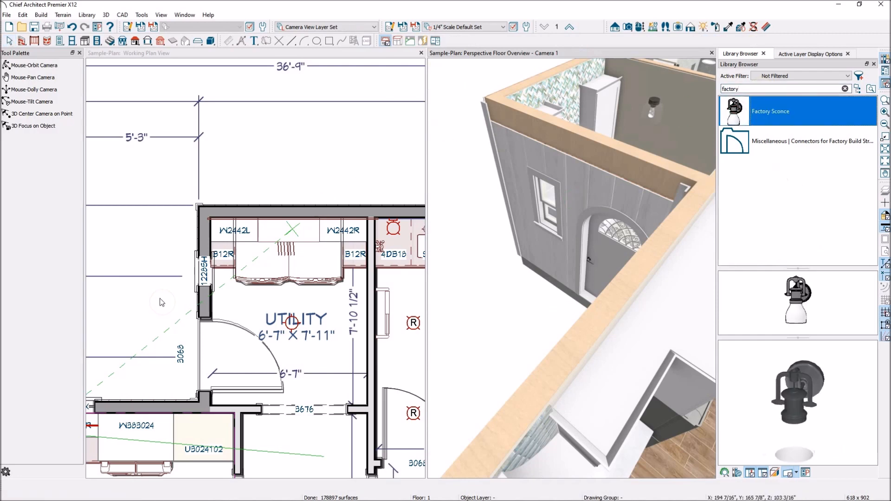
pyautogui.click(281, 51)
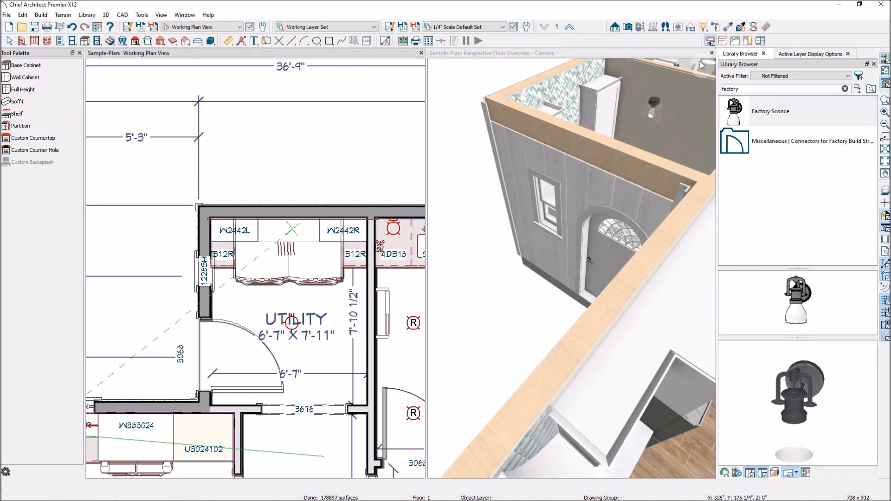
pyautogui.click(784, 314)
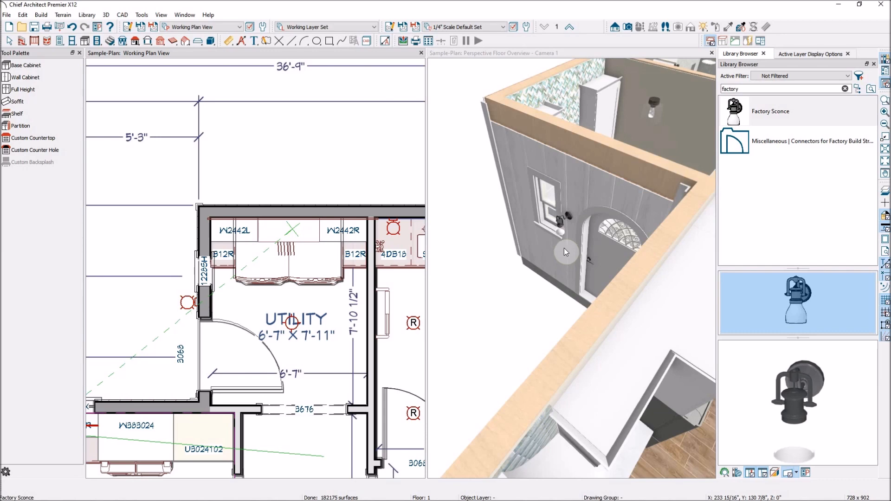
pyautogui.scroll(5, 570, 225)
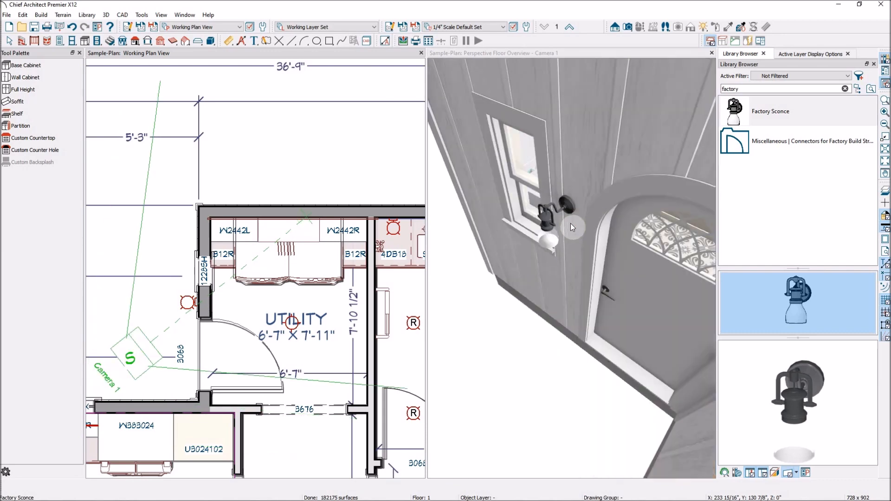
pyautogui.scroll(-5, 570, 224)
pyautogui.scroll(-2, 569, 224)
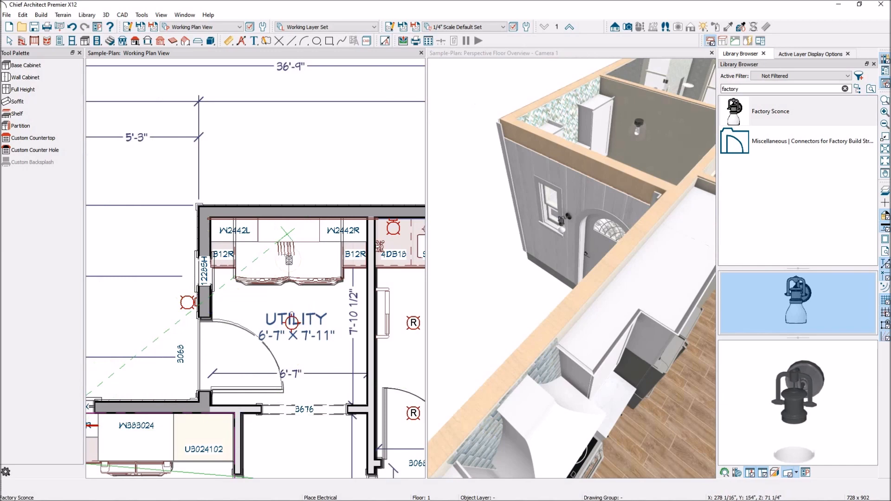
# Step: Deselect the window and view the utility room together with the adjoining rooms in the 3D overview
pyautogui.scroll(-2, 265, 256)
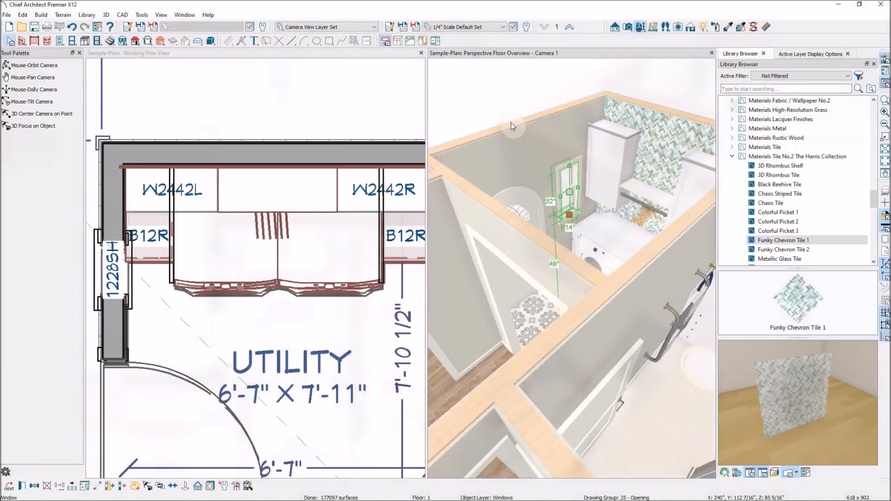
pyautogui.click(477, 130)
pyautogui.moveTo(477, 130); pyautogui.dragTo(547, 181)
pyautogui.scroll(-2, 407, 163)
pyautogui.scroll(-2, 472, 188)
pyautogui.scroll(-2, 489, 204)
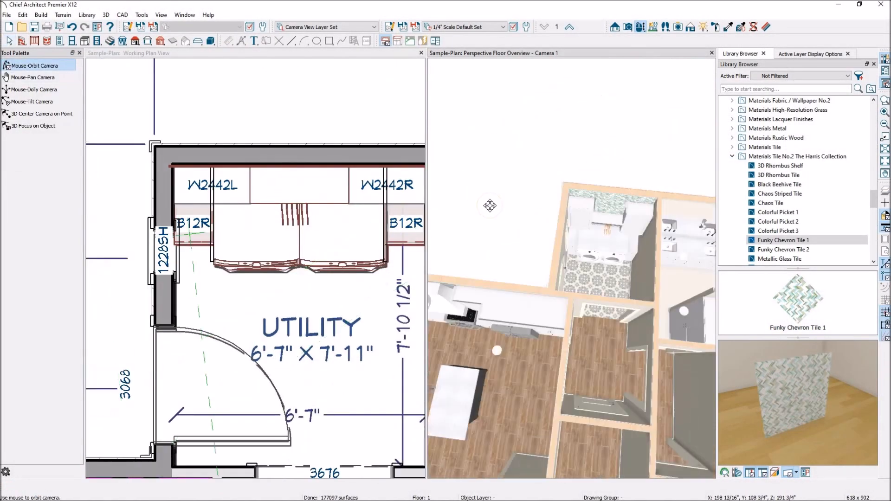